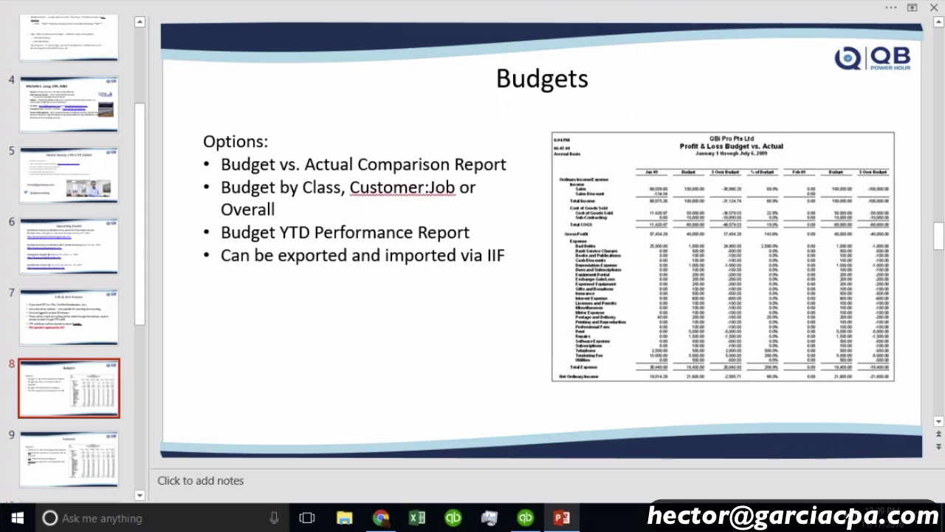
# Step: Switch to QuickBooks and open the Set Up Budgets window from the company's planning and budgeting features
pyautogui.click(525, 518)
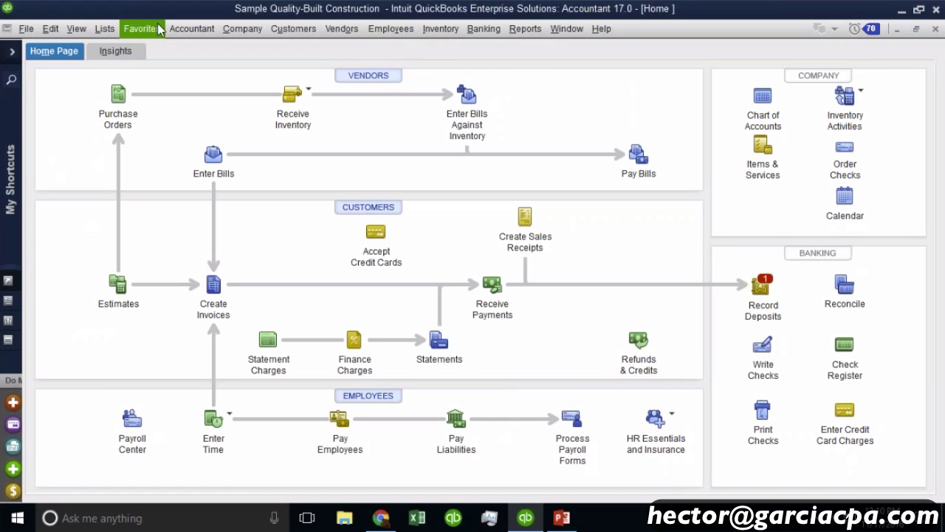
pyautogui.click(242, 29)
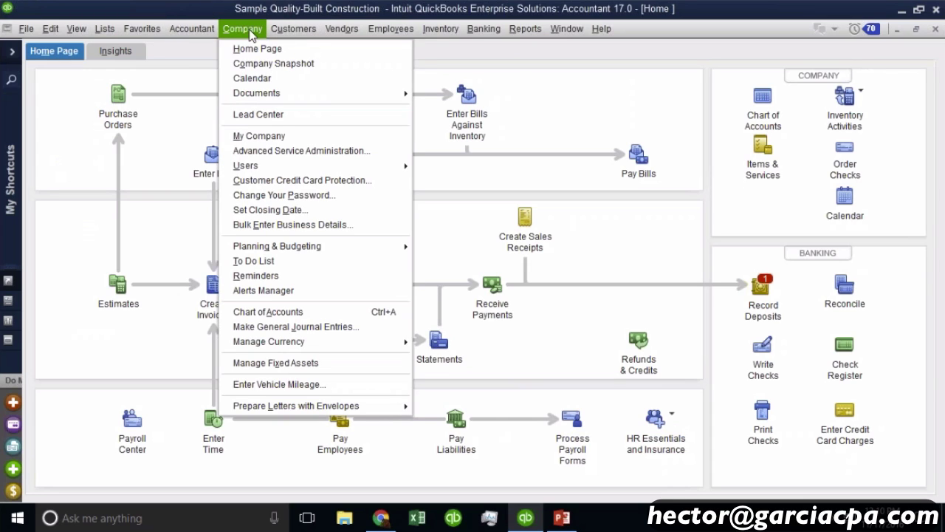
pyautogui.moveTo(341, 248)
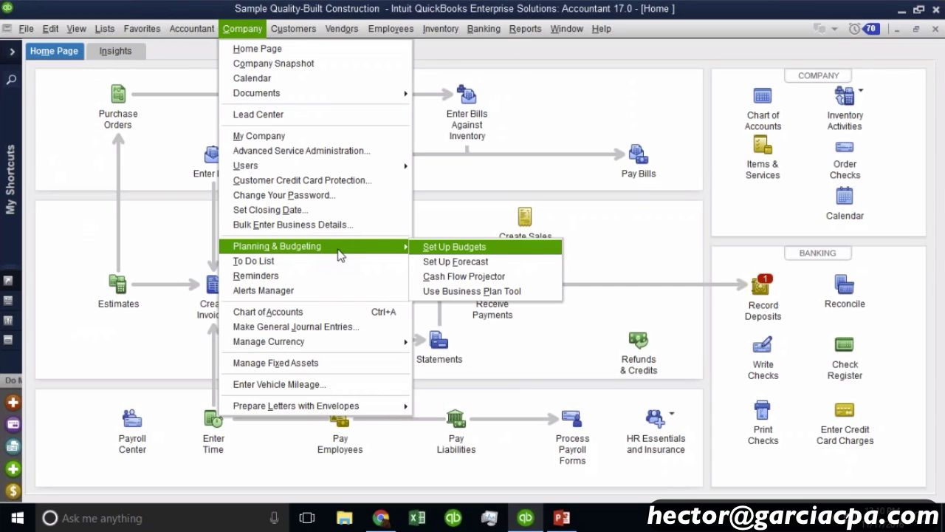
pyautogui.click(466, 253)
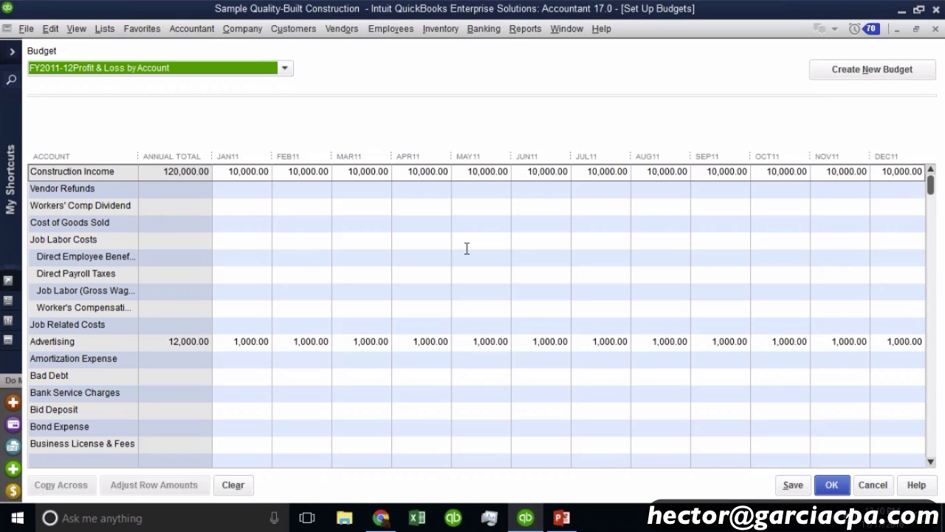
# Step: Check the list of existing budgets and start creating a new budget
pyautogui.click(115, 69)
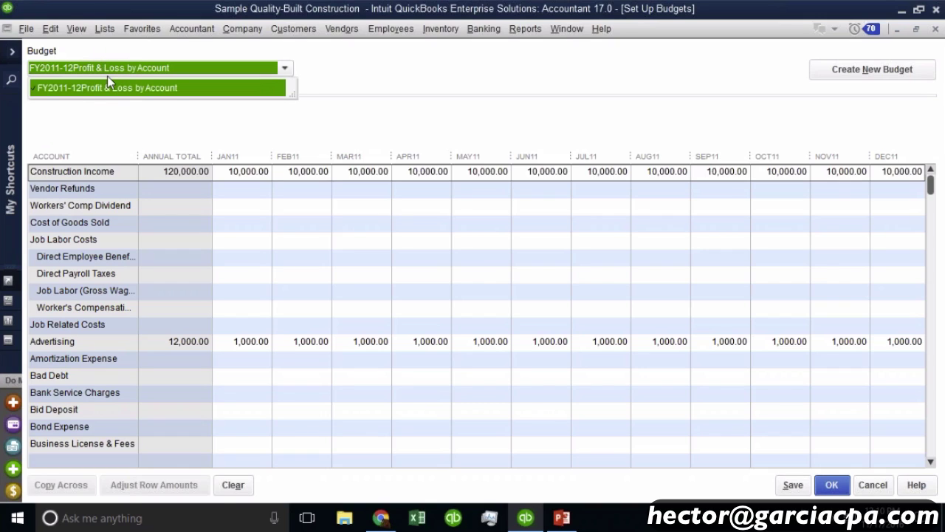
pyautogui.click(110, 71)
pyautogui.click(890, 70)
pyautogui.click(889, 72)
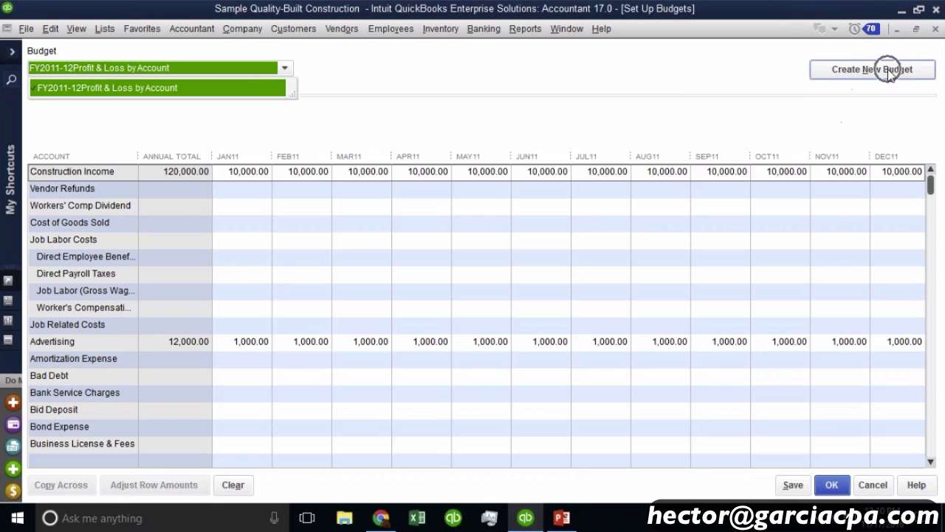
pyautogui.click(889, 71)
pyautogui.click(889, 72)
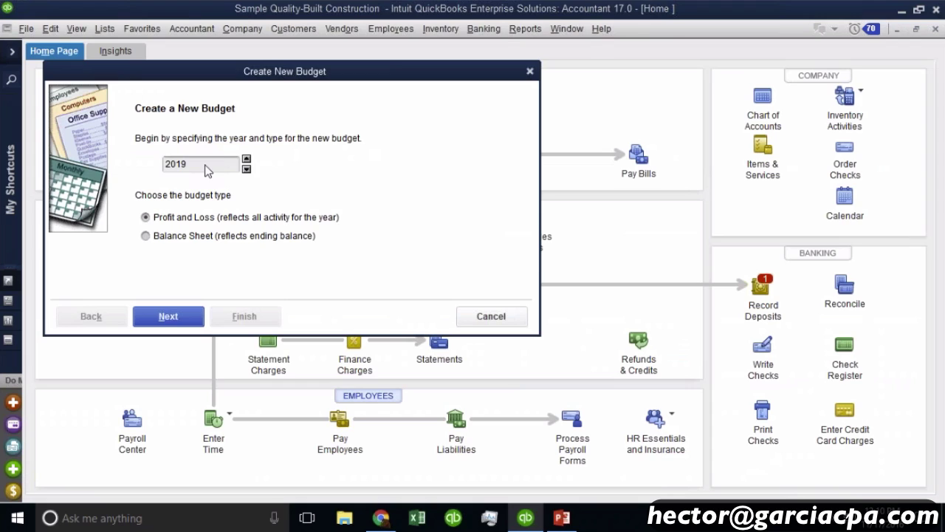
# Step: Set the new budget's year to 2018 and its type to Profit and Loss, and continue
pyautogui.click(246, 169)
pyautogui.click(200, 243)
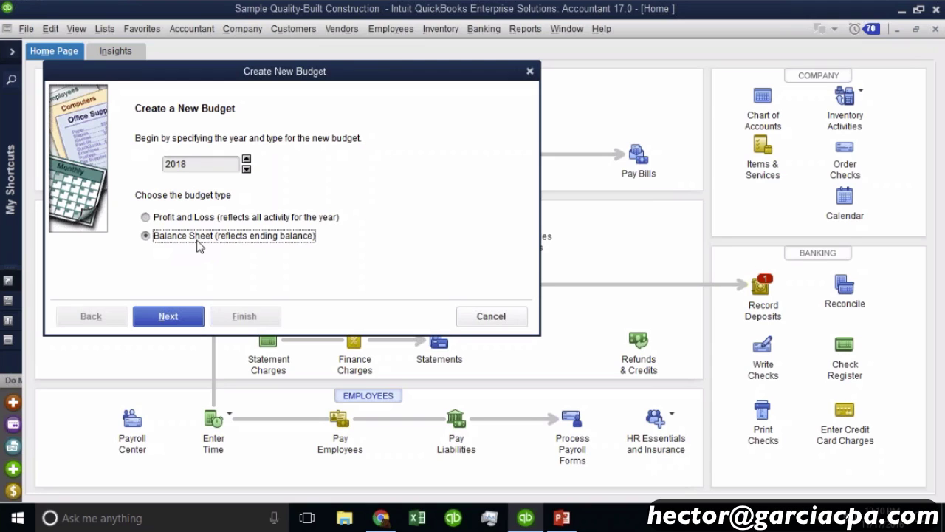
pyautogui.click(184, 218)
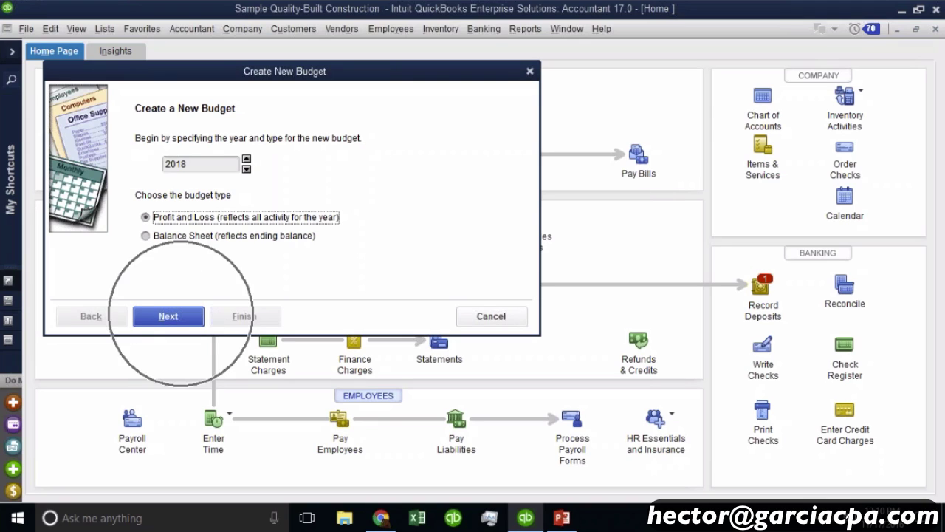
pyautogui.click(177, 316)
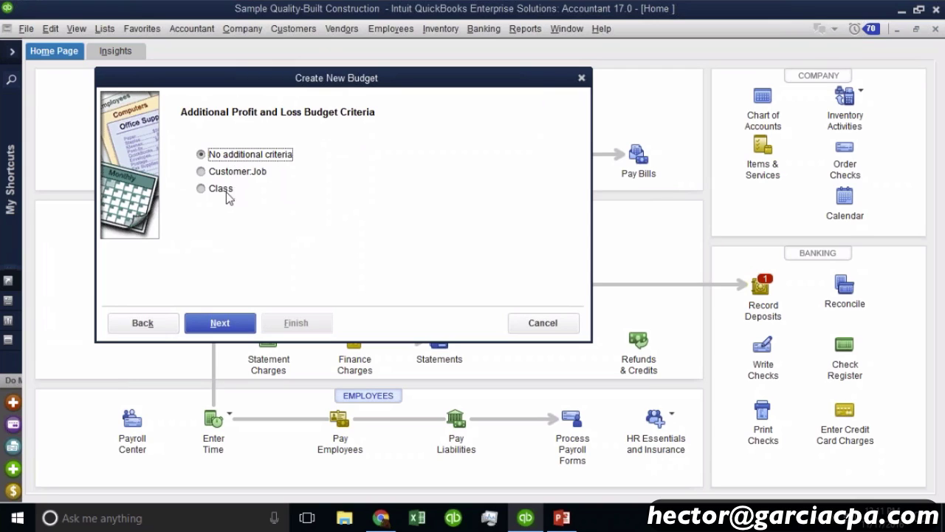
# Step: Choose no additional criteria and create the budget from the previous year's actual data
pyautogui.click(239, 157)
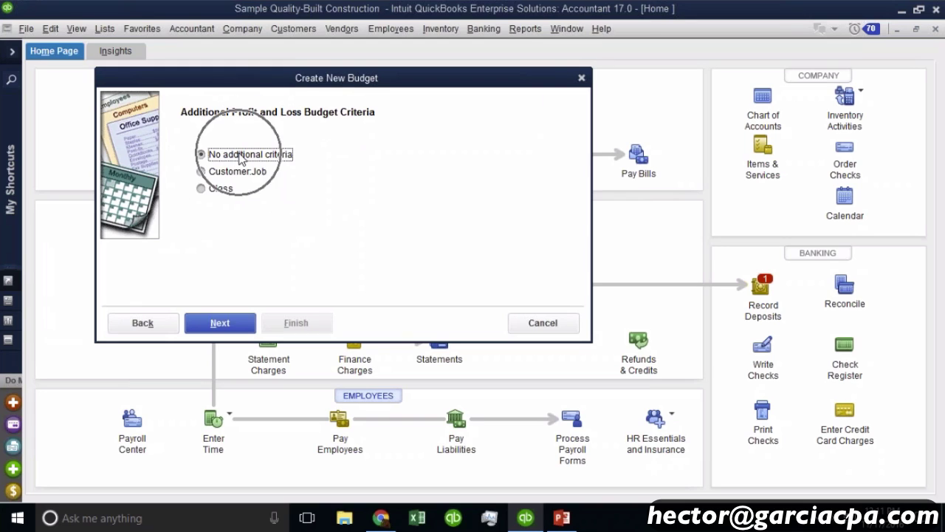
pyautogui.click(229, 325)
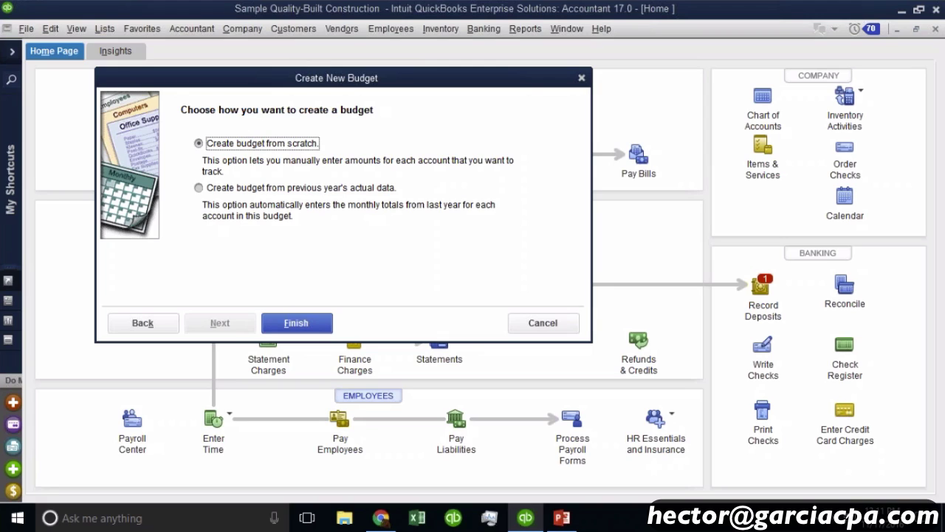
pyautogui.click(274, 188)
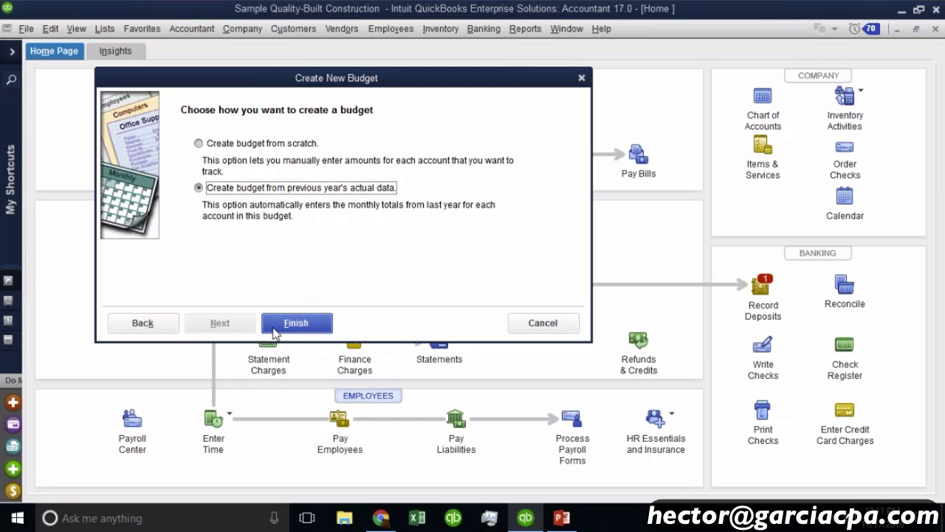
pyautogui.click(305, 325)
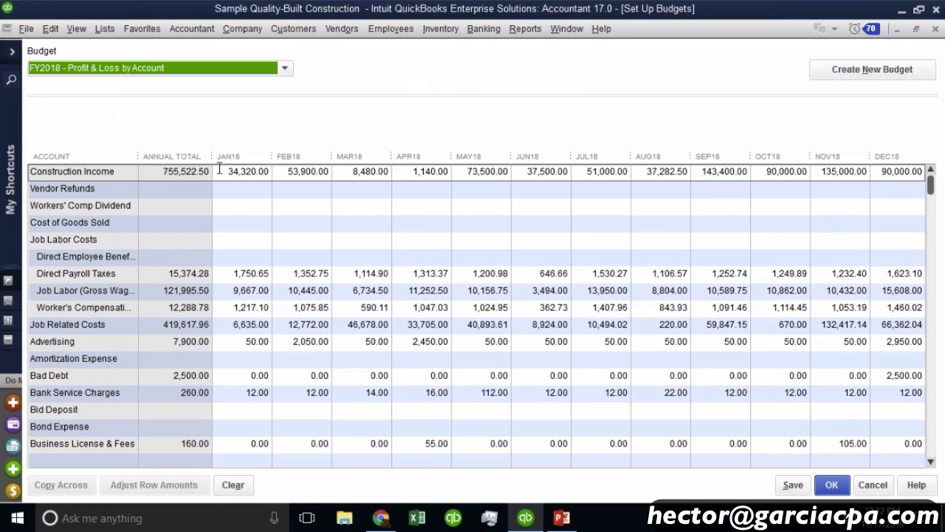
# Step: Set the January 2018 Construction Income budget to 25,000 and copy it across all remaining months
pyautogui.moveTo(222, 171); pyautogui.dragTo(288, 171)
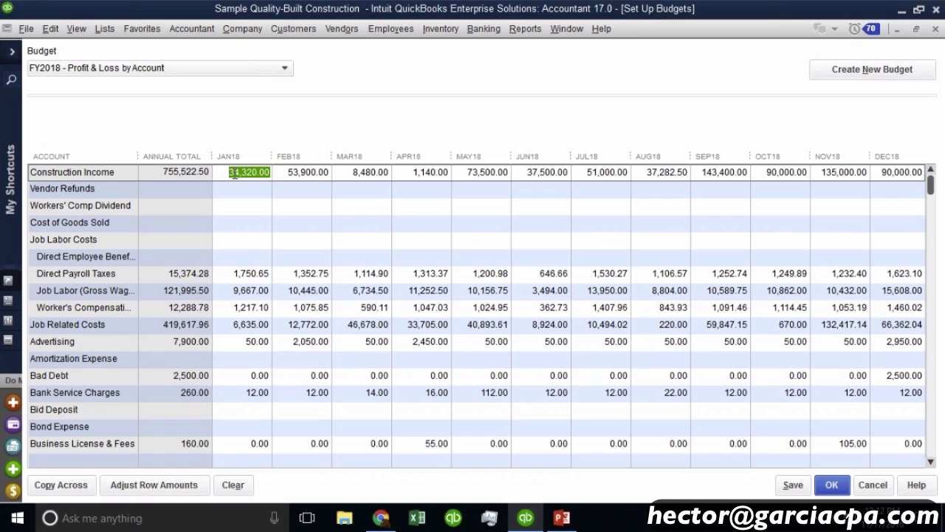
pyautogui.click(309, 172)
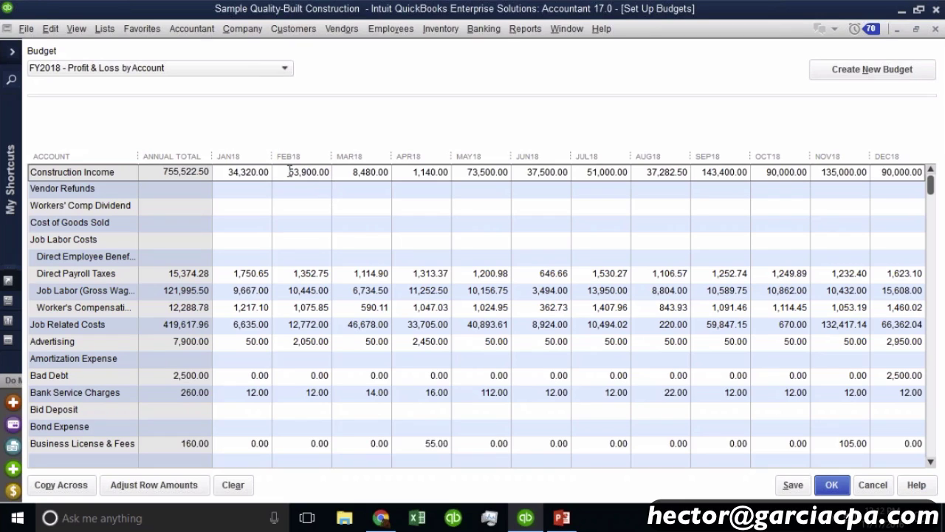
pyautogui.hotkey('shift', 'Tab')
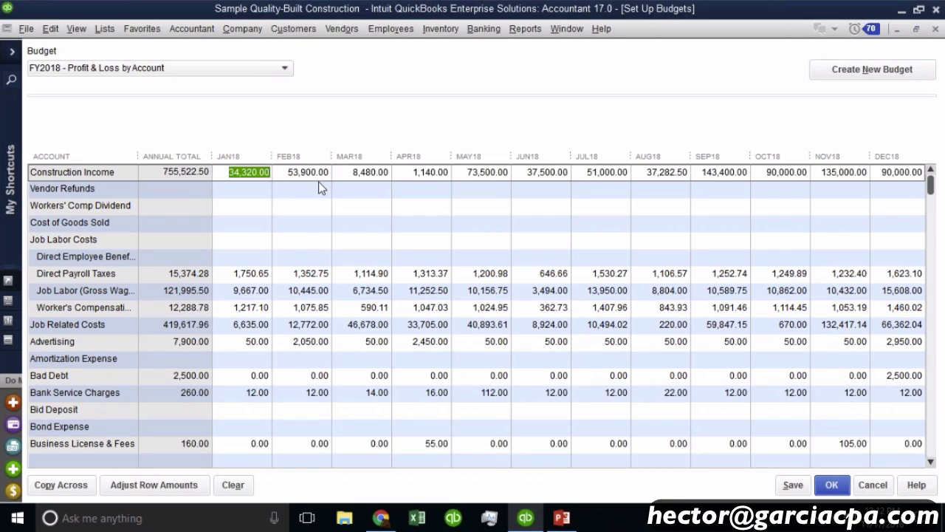
pyautogui.write('25000')
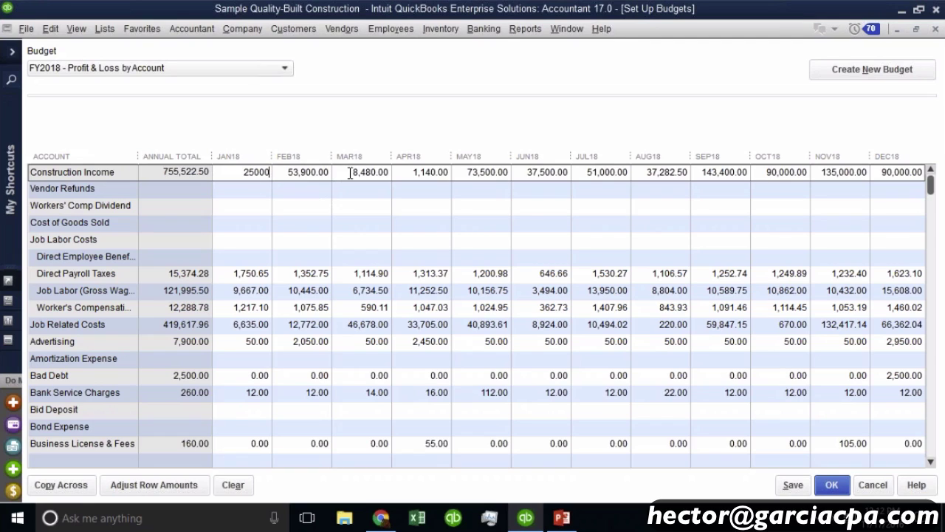
pyautogui.doubleClick(243, 174)
pyautogui.click(61, 487)
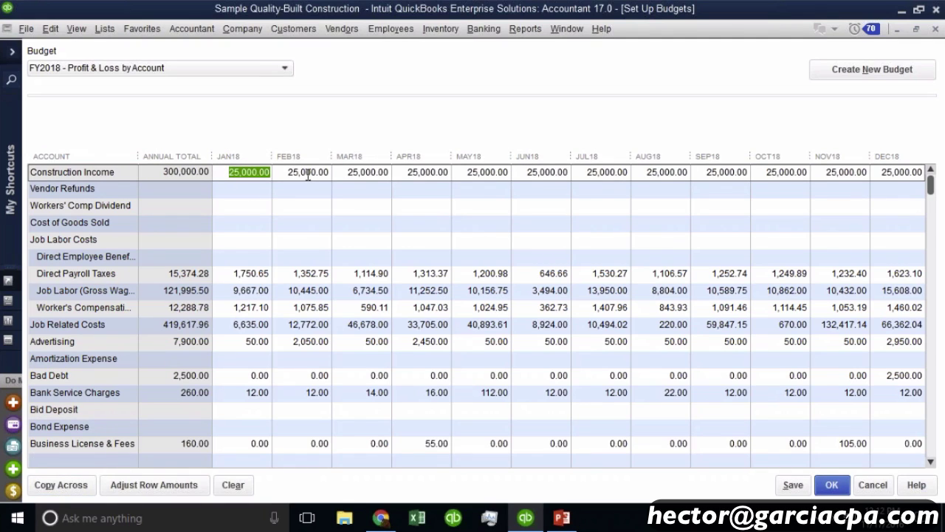
pyautogui.click(589, 171)
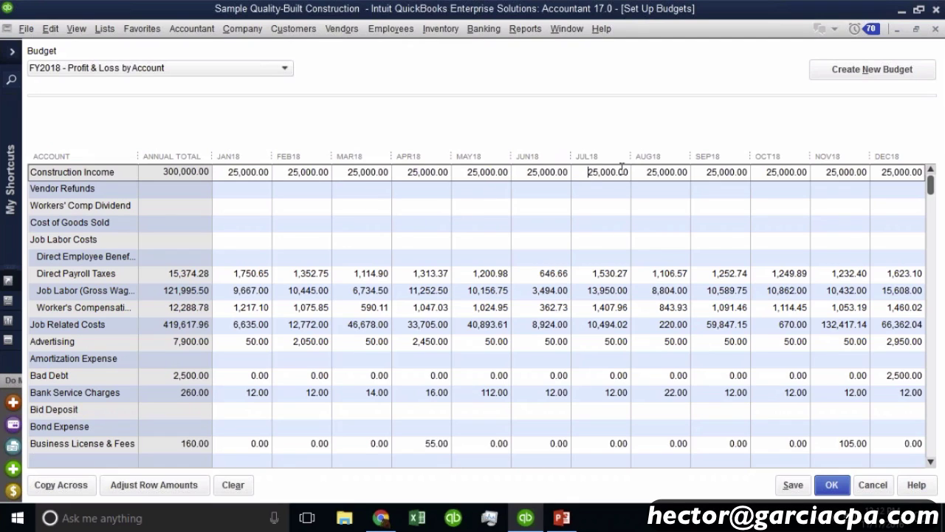
pyautogui.click(827, 171)
# Step: Increase every monthly Construction Income amount by 2%, starting at the 1st month
pyautogui.click(226, 176)
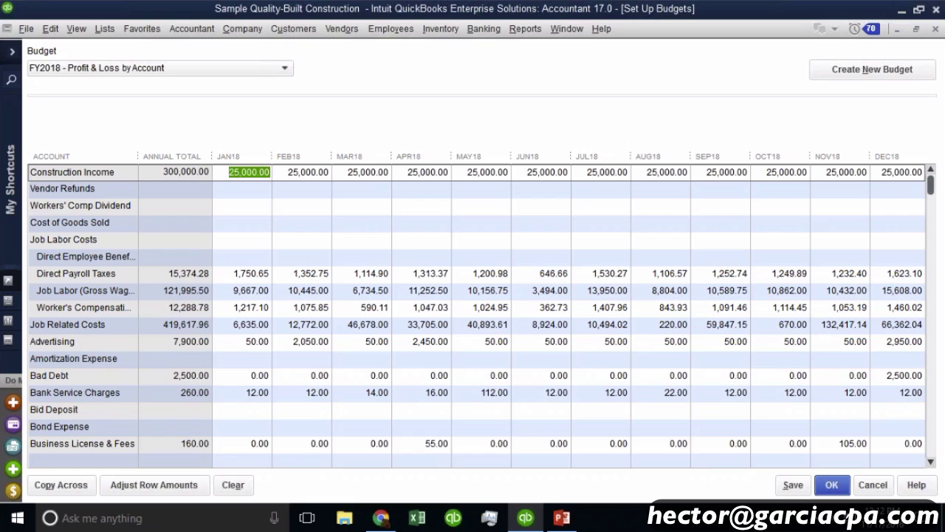
pyautogui.click(153, 484)
pyautogui.click(147, 488)
pyautogui.click(325, 164)
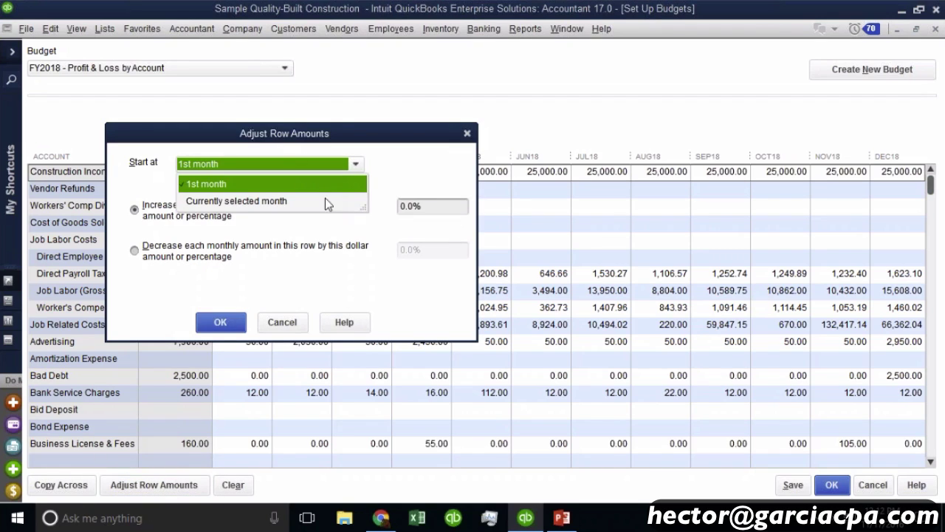
pyautogui.click(201, 176)
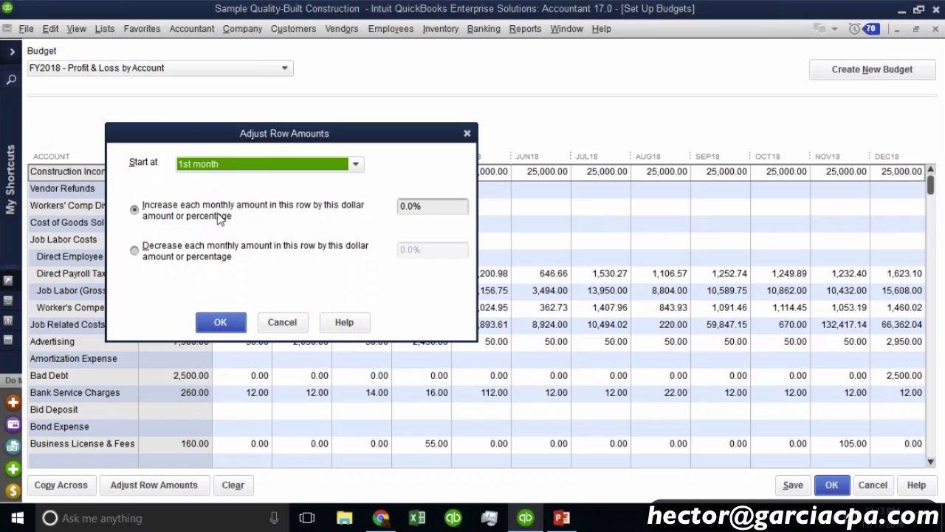
pyautogui.click(462, 207)
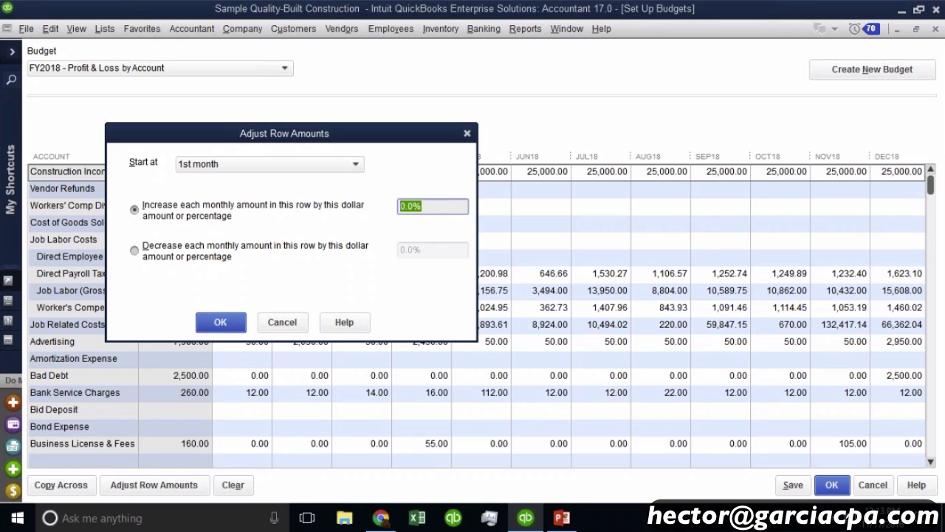
pyautogui.write('2%')
pyautogui.click(240, 166)
pyautogui.click(240, 167)
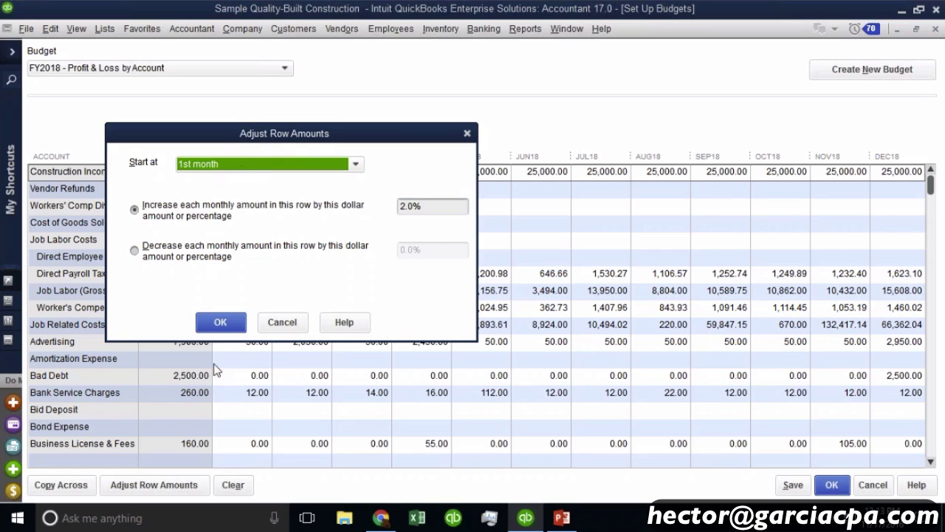
pyautogui.click(220, 322)
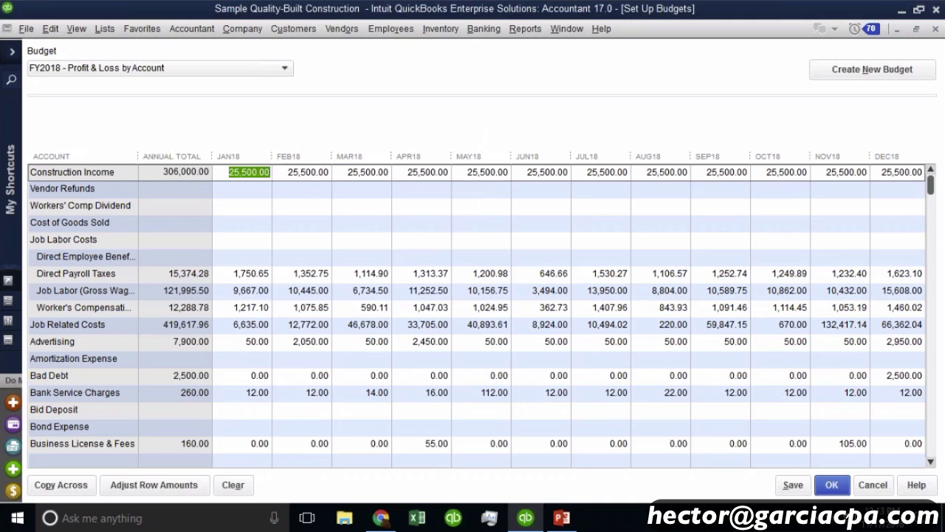
# Step: Set the Construction Income row adjustment to start at the currently selected month with compounding enabled, and confirm it
pyautogui.click(155, 484)
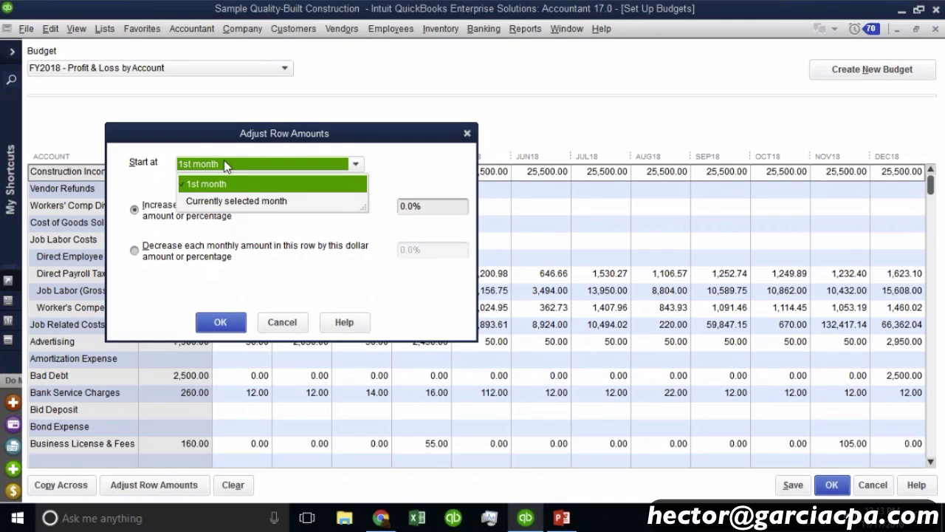
pyautogui.click(238, 202)
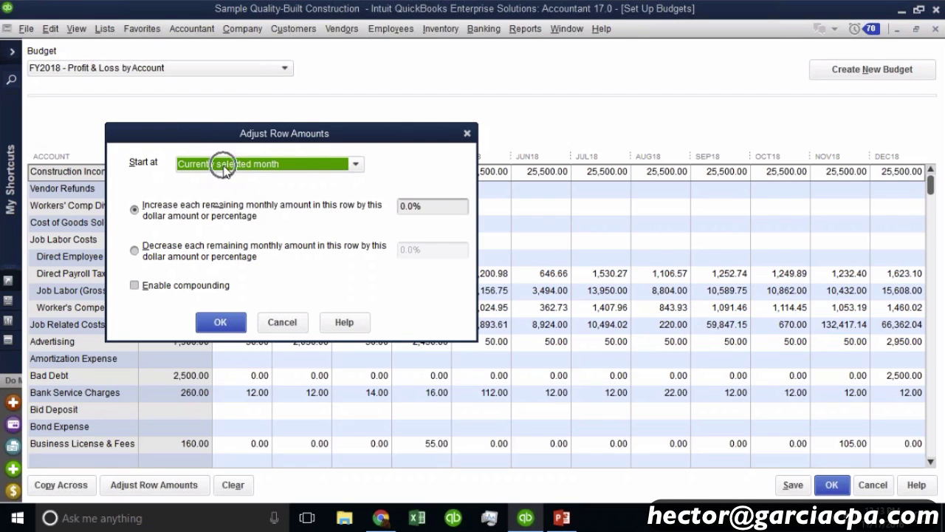
pyautogui.moveTo(244, 133); pyautogui.dragTo(295, 259)
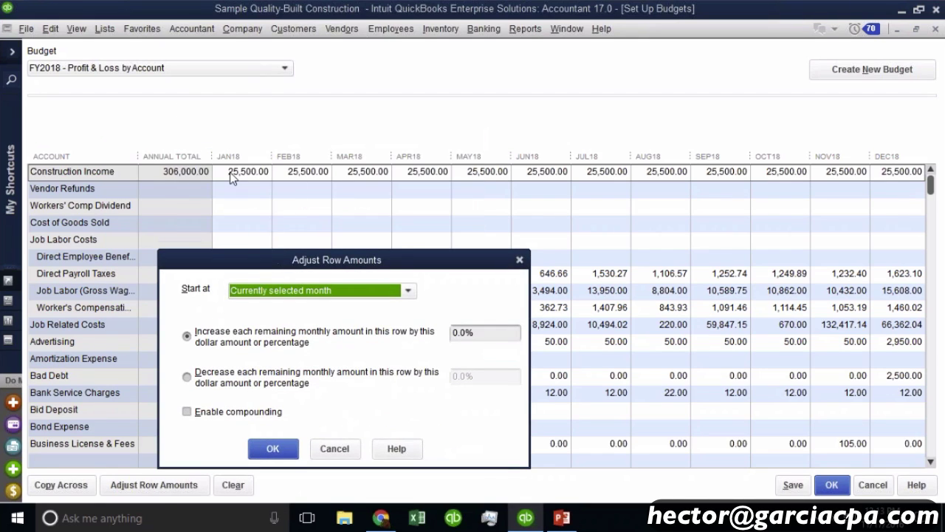
pyautogui.click(204, 415)
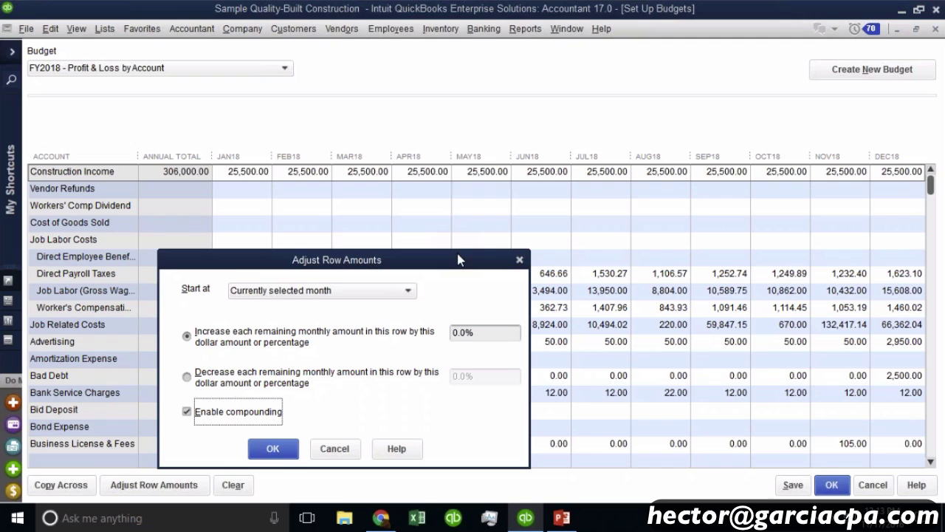
pyautogui.click(281, 455)
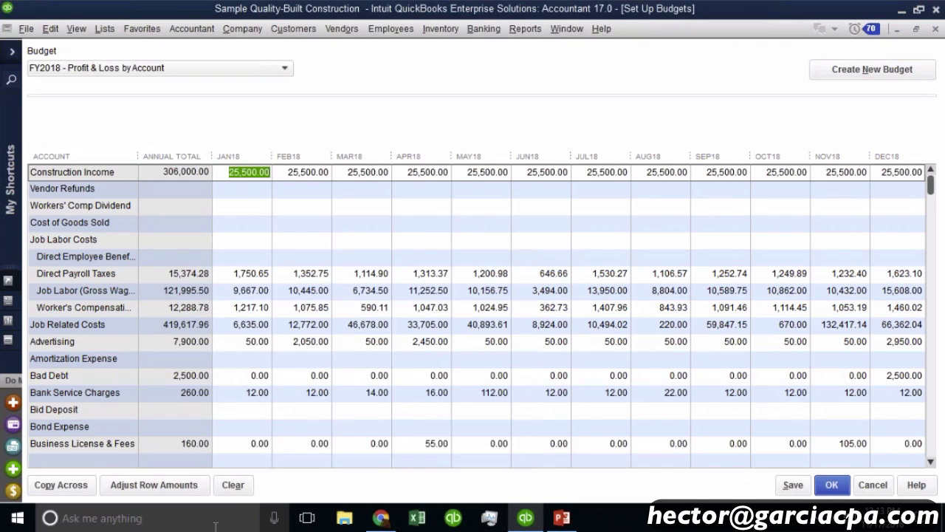
# Step: Increase each remaining Construction Income amount by 2% with compounding, starting at the currently selected month
pyautogui.click(153, 484)
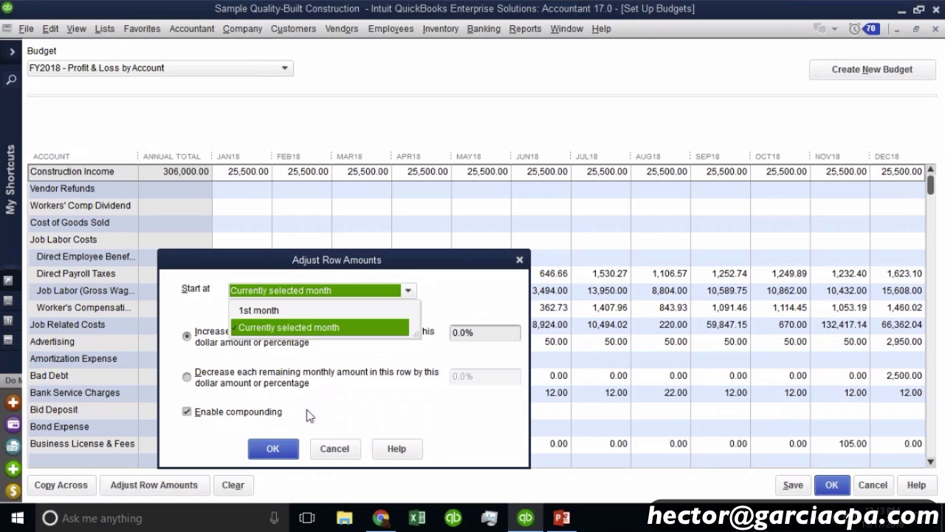
pyautogui.click(496, 330)
pyautogui.click(496, 330)
pyautogui.write('2')
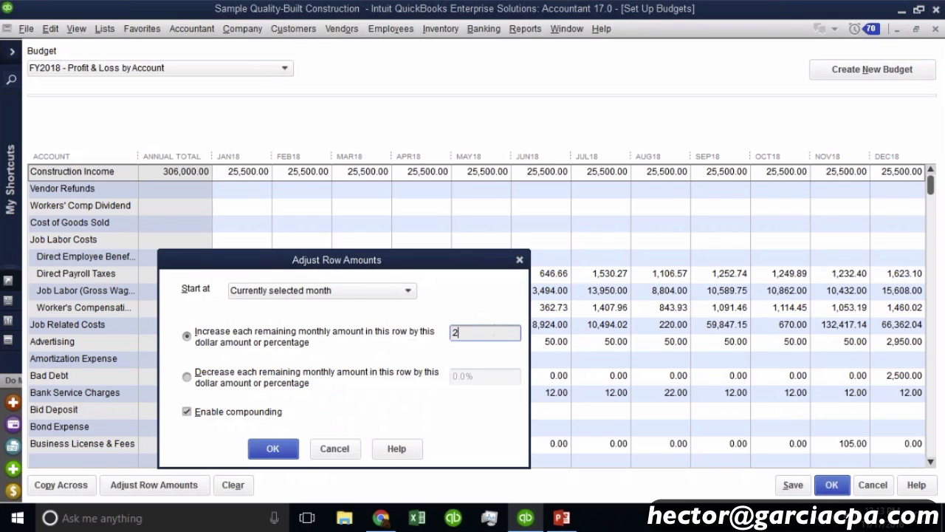
pyautogui.press('Tab')
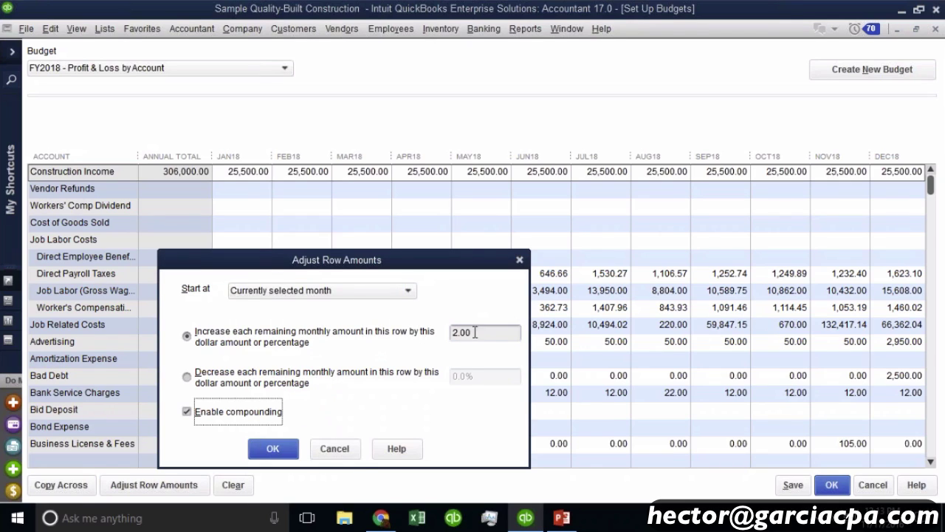
pyautogui.click(475, 333)
pyautogui.write('%')
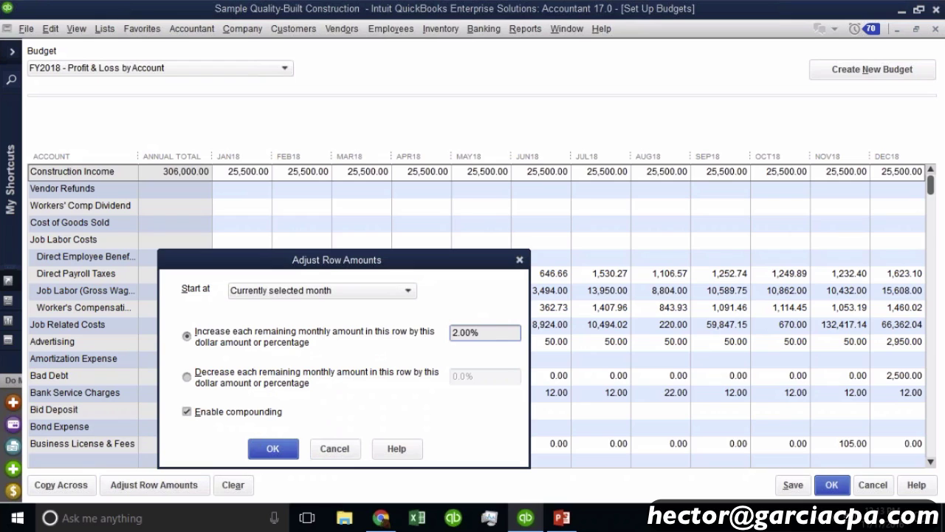
pyautogui.click(281, 451)
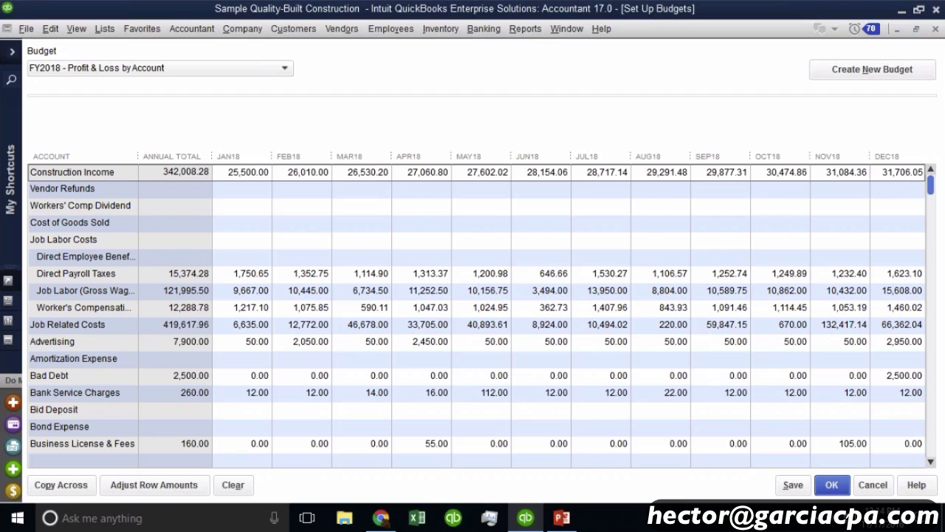
# Step: Check the January amounts for Direct Payroll Taxes and Insurance-Auto, and save and close the budget
pyautogui.scroll(-2, 929, 201)
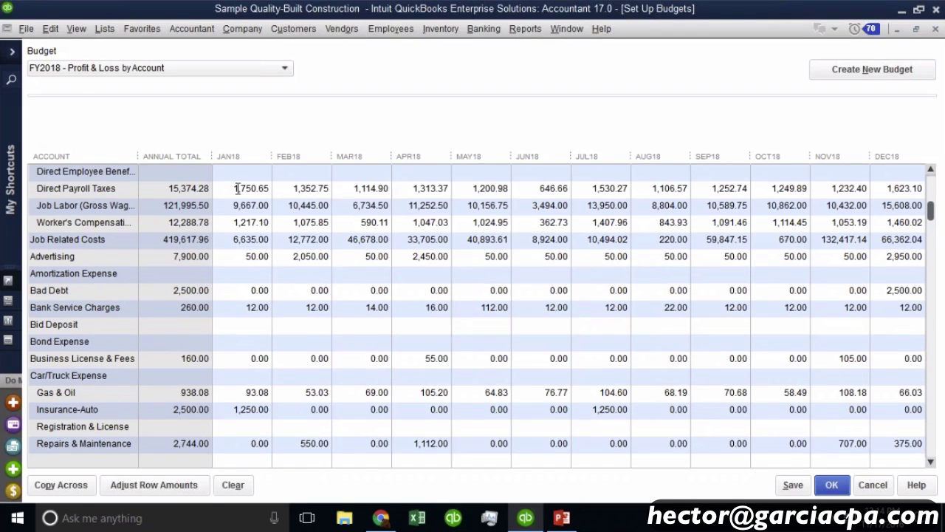
pyautogui.moveTo(236, 189); pyautogui.dragTo(248, 190)
pyautogui.moveTo(235, 410); pyautogui.dragTo(247, 409)
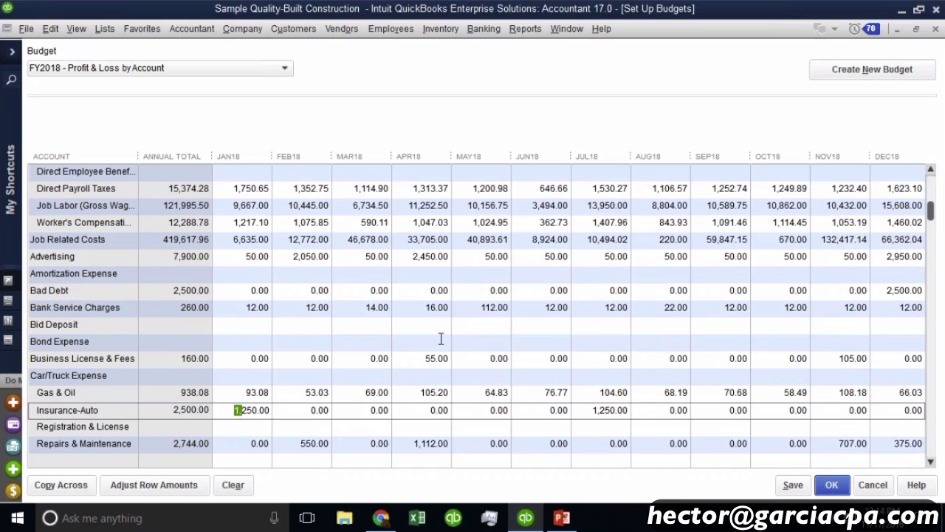
pyautogui.scroll(2, 441, 338)
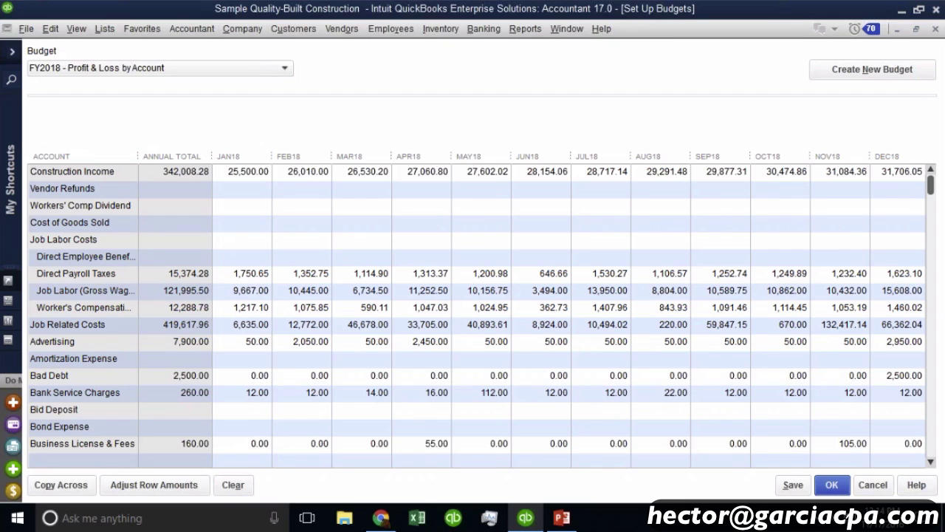
pyautogui.click(831, 484)
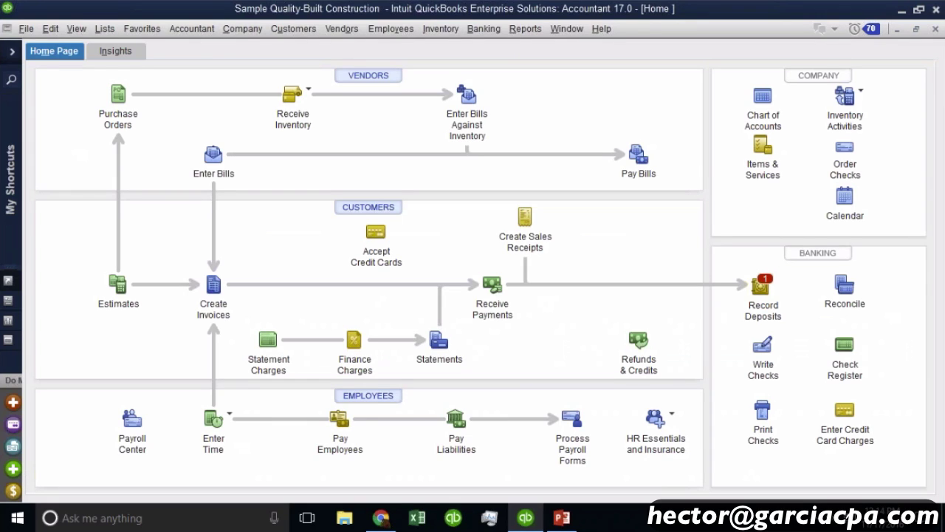
# Step: Generate a Budget Overview report for the FY2018 - Profit & Loss by Account budget with the Account by Month layout
pyautogui.click(526, 33)
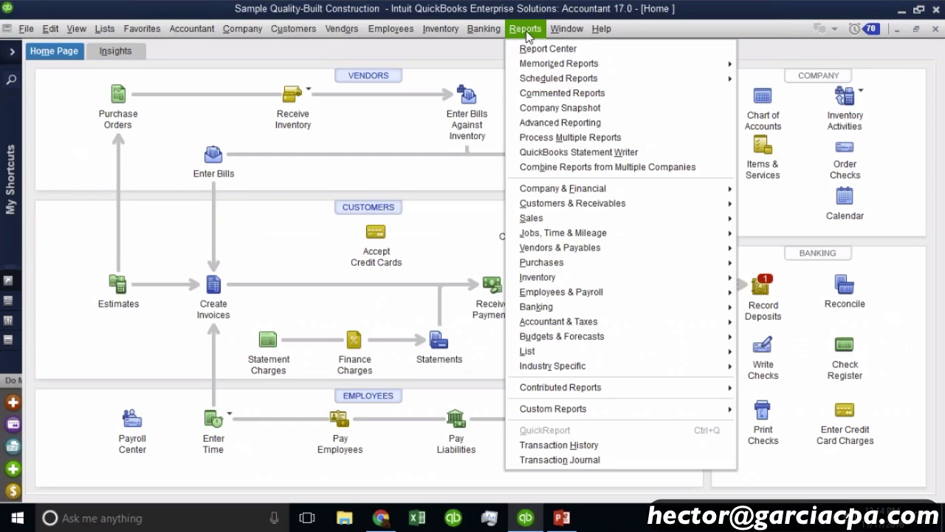
pyautogui.click(575, 337)
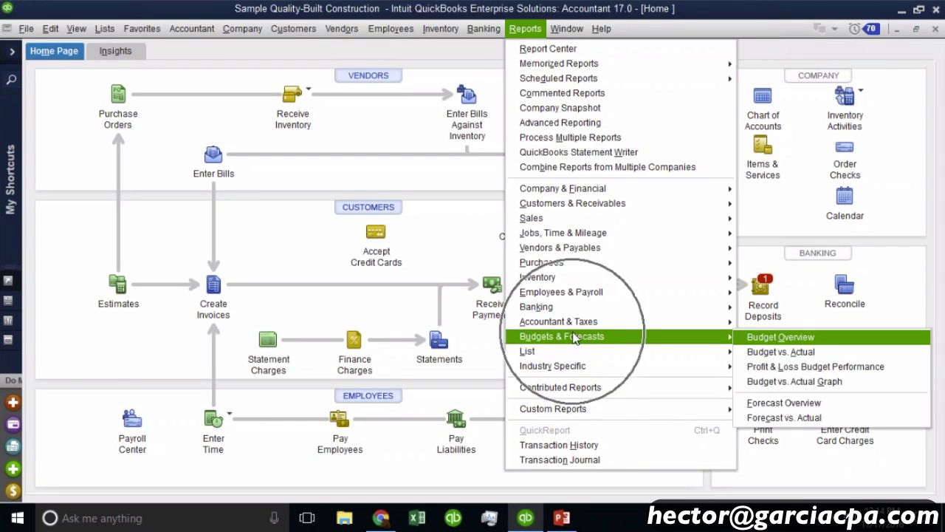
pyautogui.click(810, 337)
pyautogui.click(808, 350)
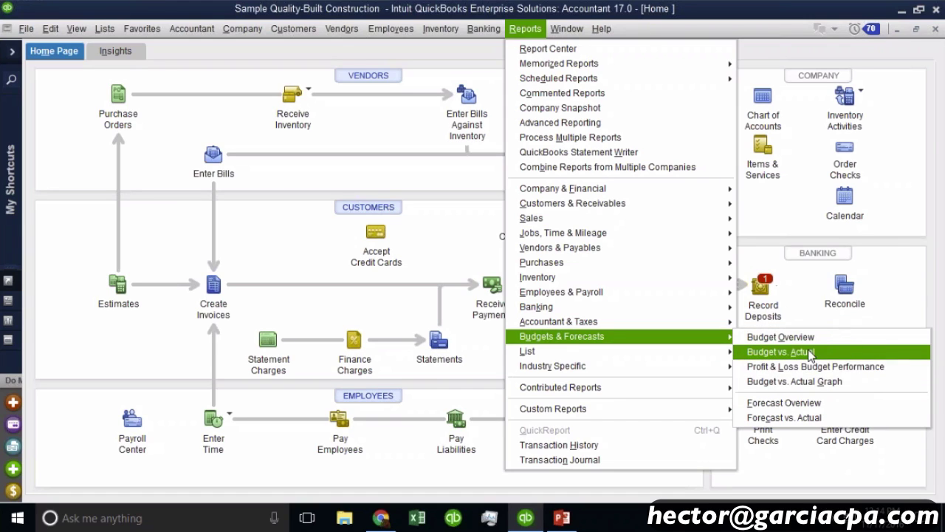
pyautogui.click(816, 366)
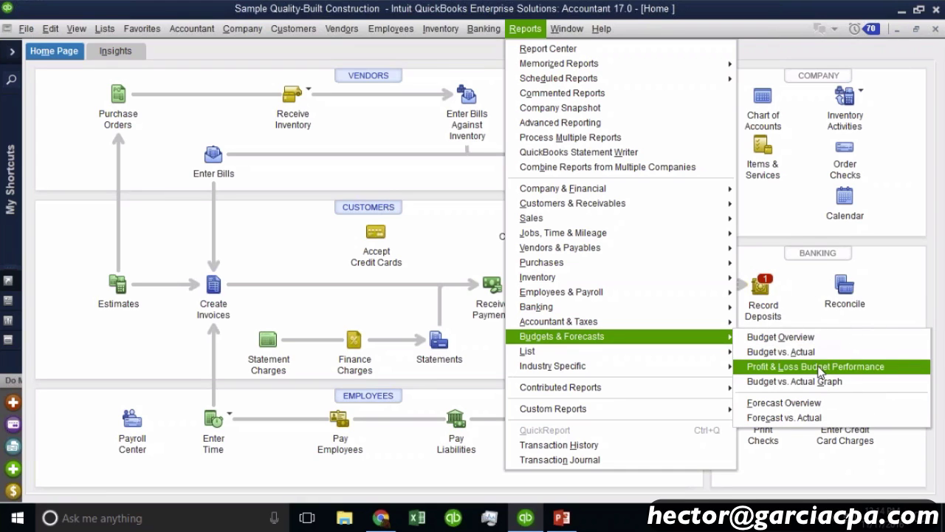
pyautogui.click(784, 336)
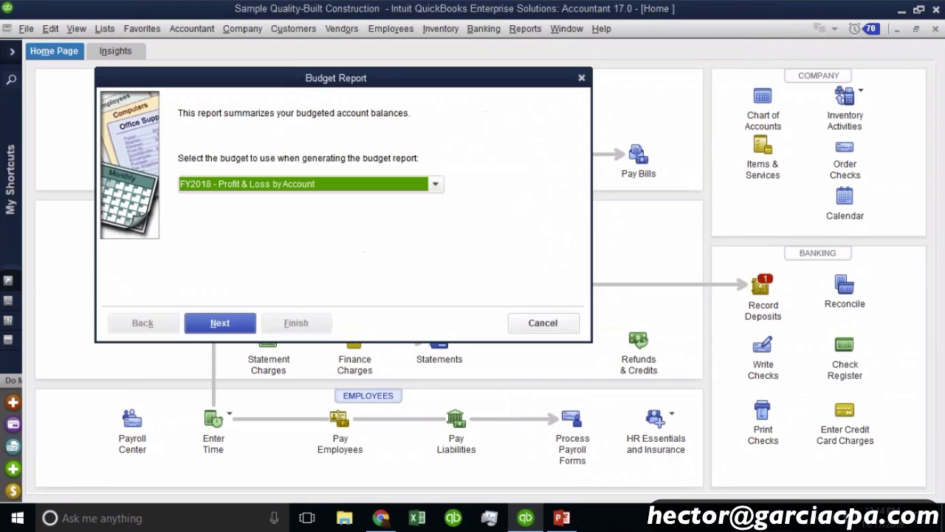
pyautogui.click(238, 325)
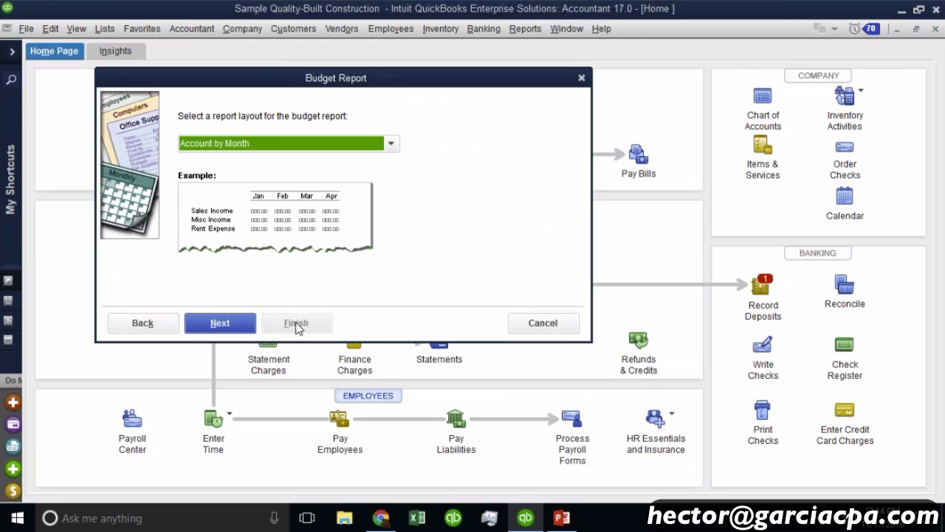
pyautogui.click(237, 325)
pyautogui.click(295, 323)
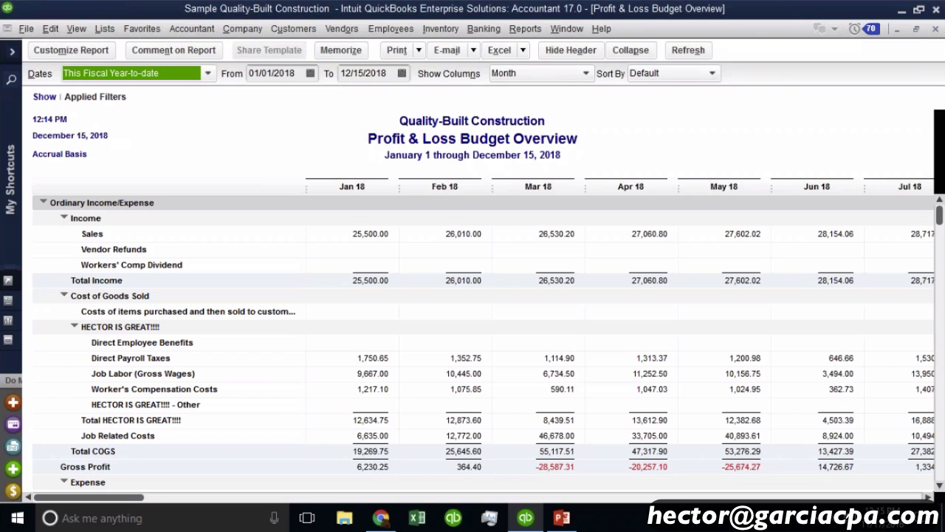
# Step: Look through the Profit & Loss Budget Overview and display its columns by quarter and by day
pyautogui.scroll(-1, 547, 172)
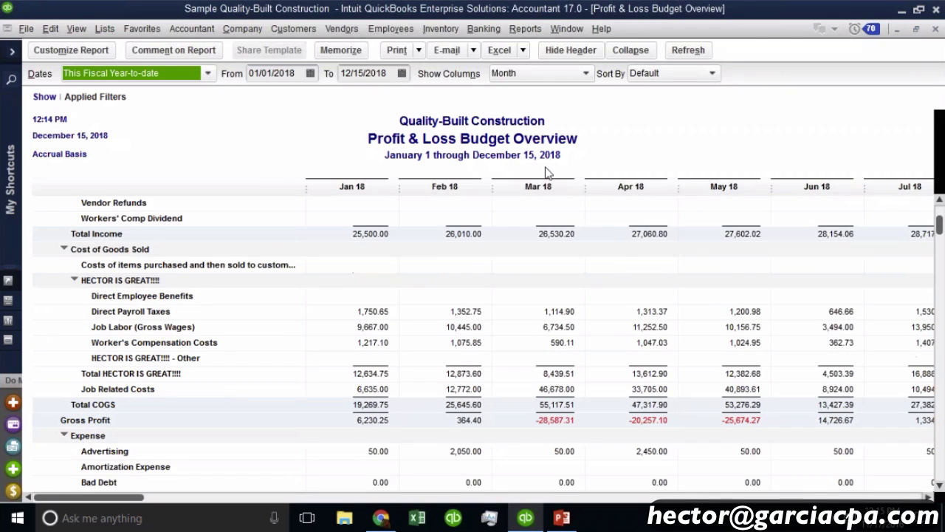
pyautogui.scroll(-3, 529, 175)
pyautogui.scroll(4, 530, 174)
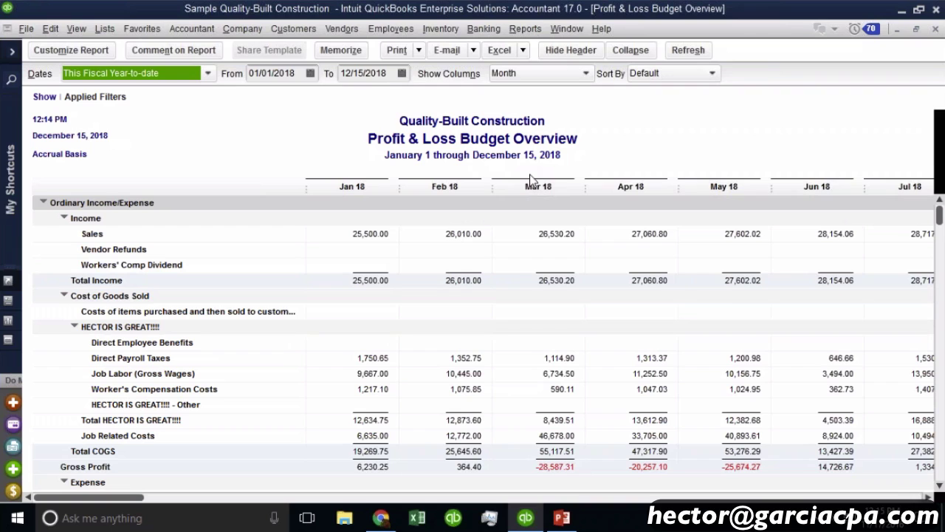
pyautogui.click(585, 73)
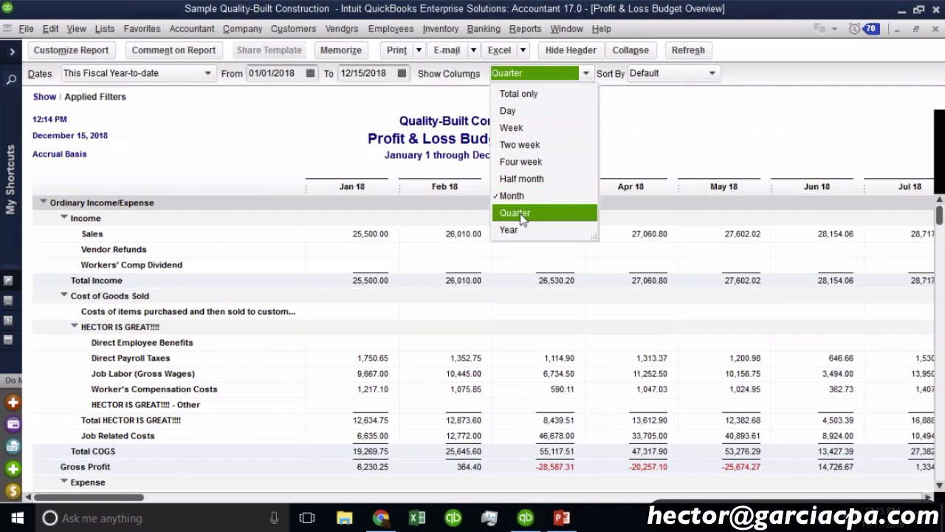
pyautogui.click(517, 209)
pyautogui.click(525, 75)
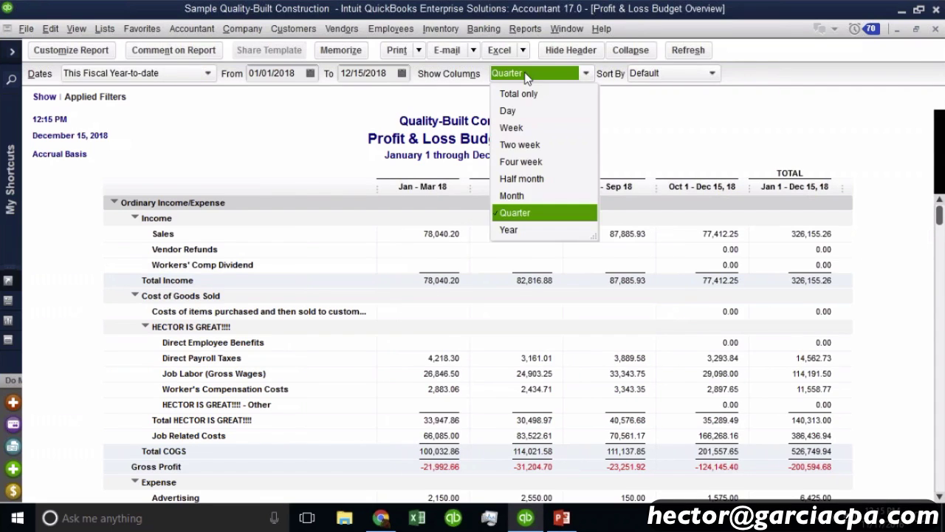
pyautogui.click(515, 112)
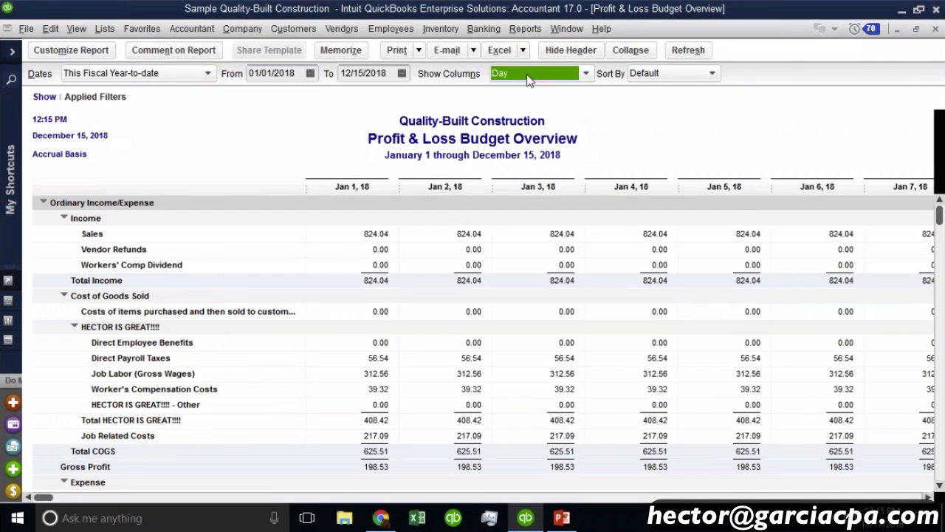
# Step: Display the budget overview's columns by week and by two weeks
pyautogui.click(528, 76)
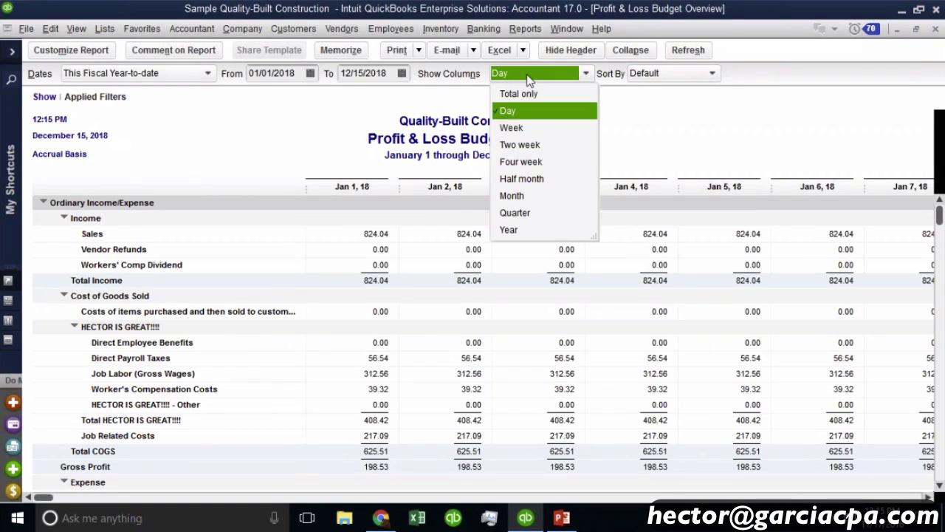
pyautogui.click(511, 127)
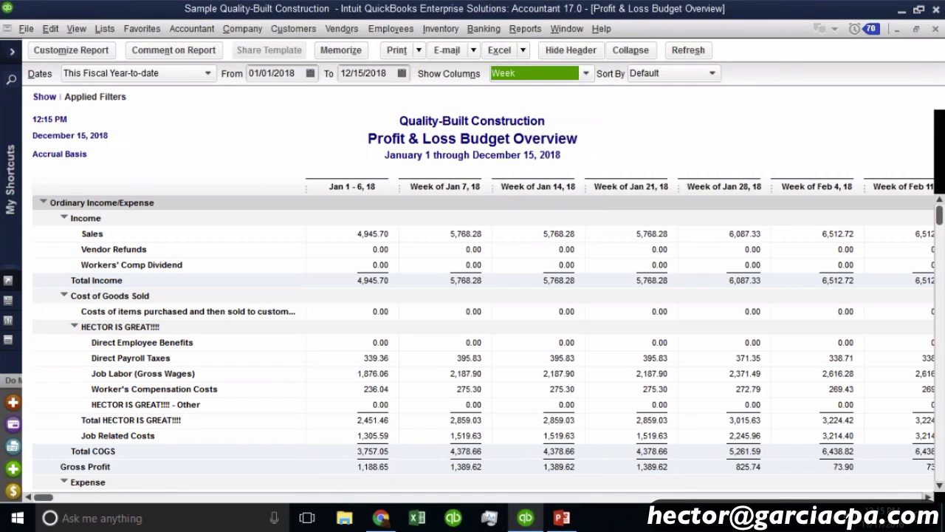
pyautogui.click(528, 73)
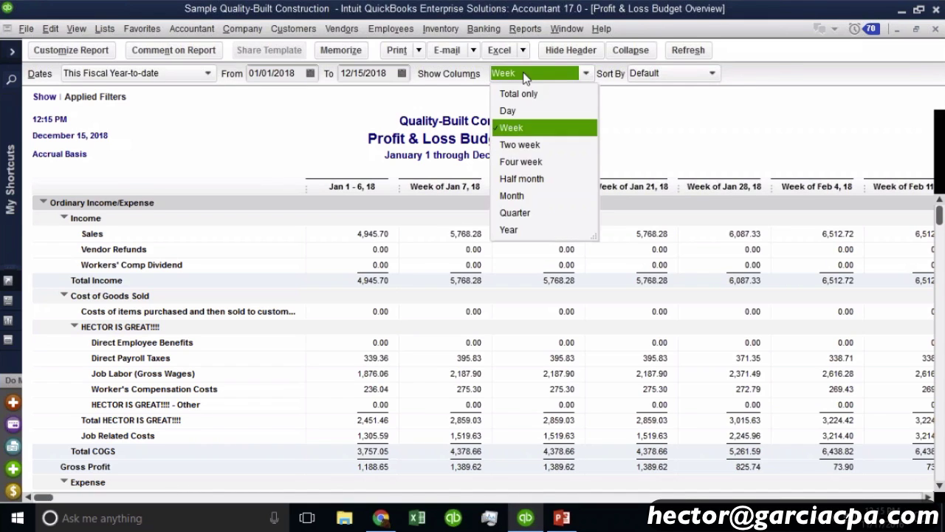
pyautogui.click(533, 144)
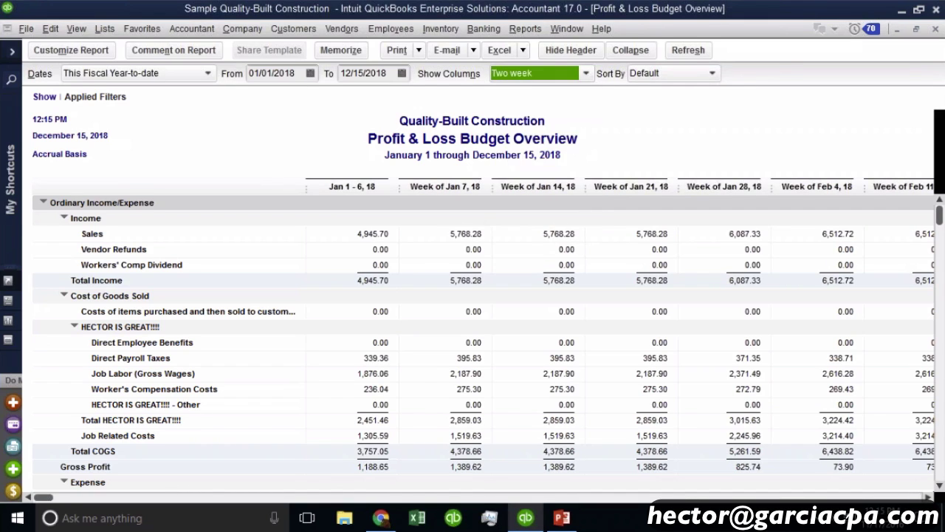
# Step: Set the budget overview's columns to Month and close the report
pyautogui.click(530, 80)
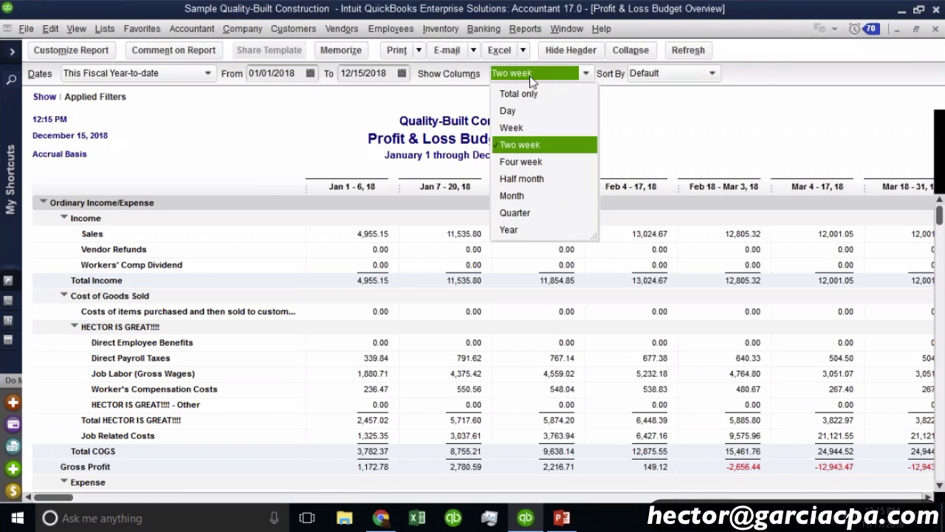
pyautogui.click(531, 197)
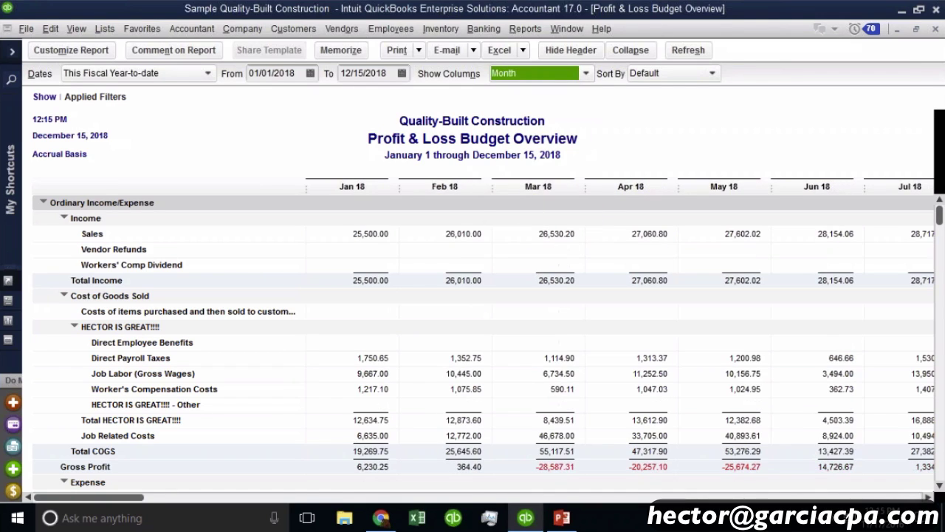
pyautogui.click(531, 73)
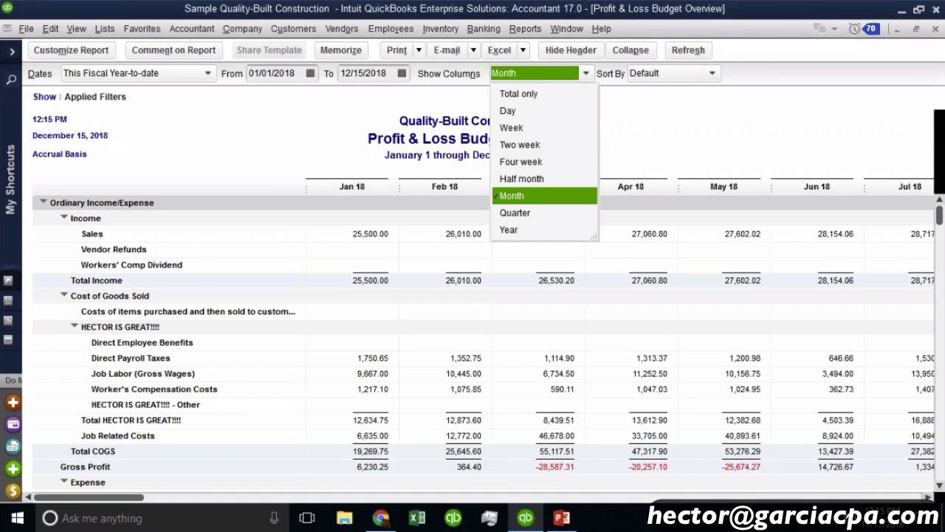
pyautogui.click(506, 72)
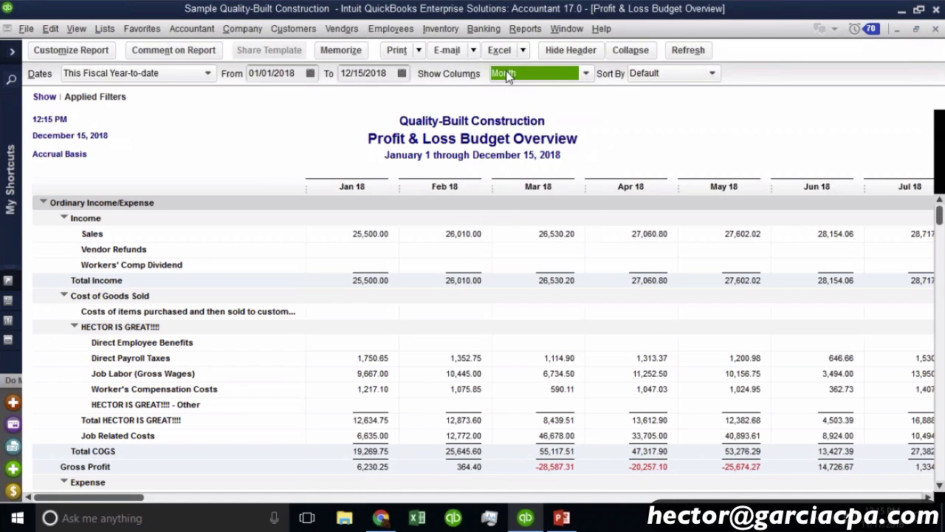
pyautogui.click(935, 30)
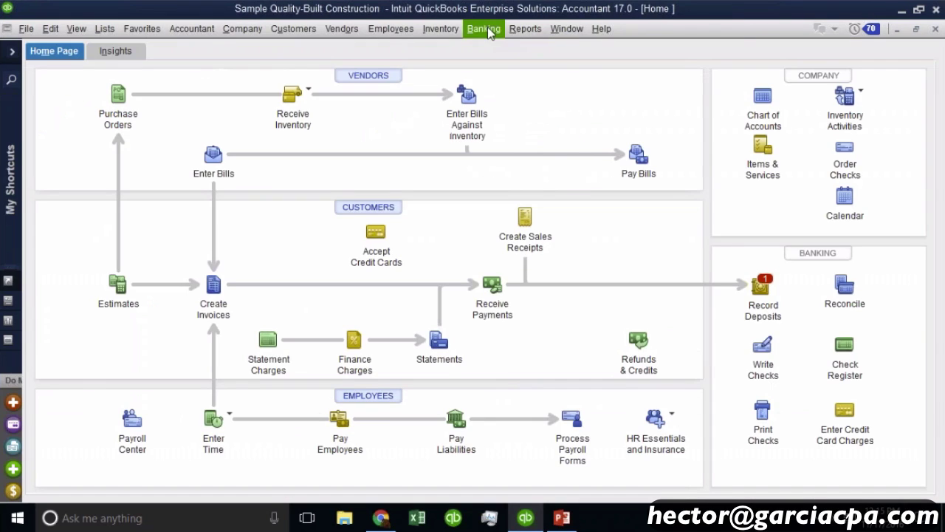
# Step: Generate a Budget vs. Actual report for the FY2018 - Profit & Loss by Account budget with the Account by Month layout
pyautogui.click(525, 29)
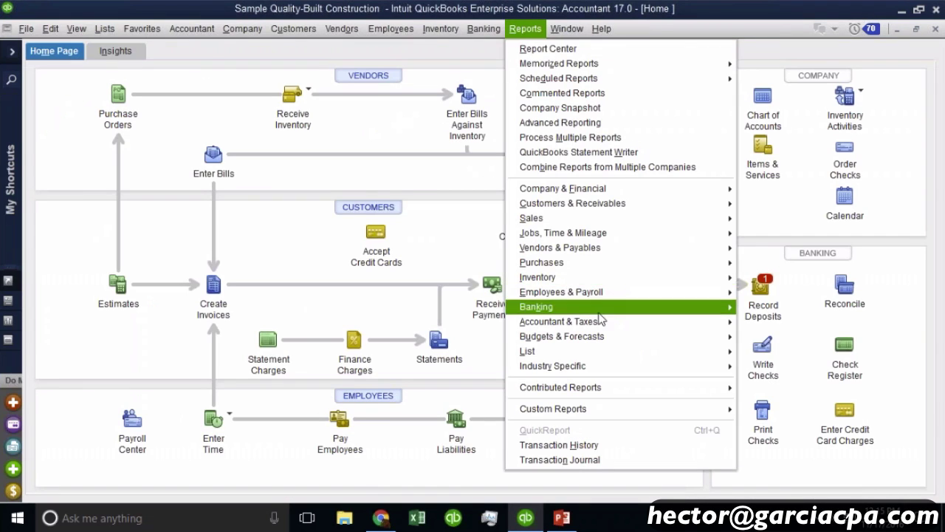
pyautogui.moveTo(602, 324)
pyautogui.moveTo(583, 338)
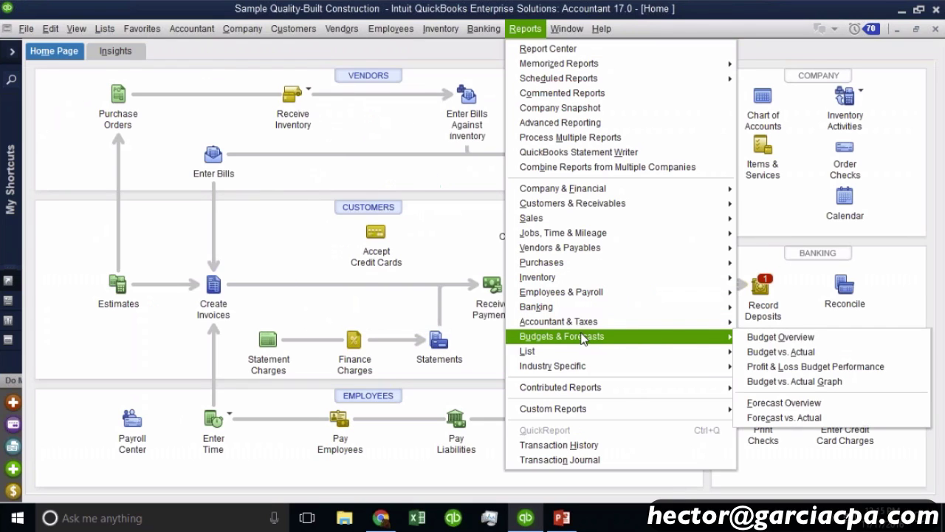
pyautogui.click(787, 352)
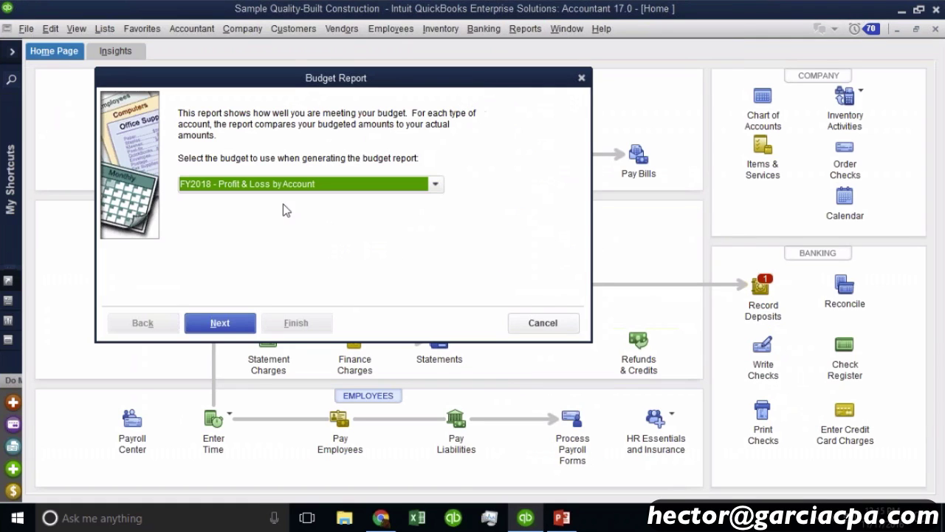
pyautogui.click(260, 186)
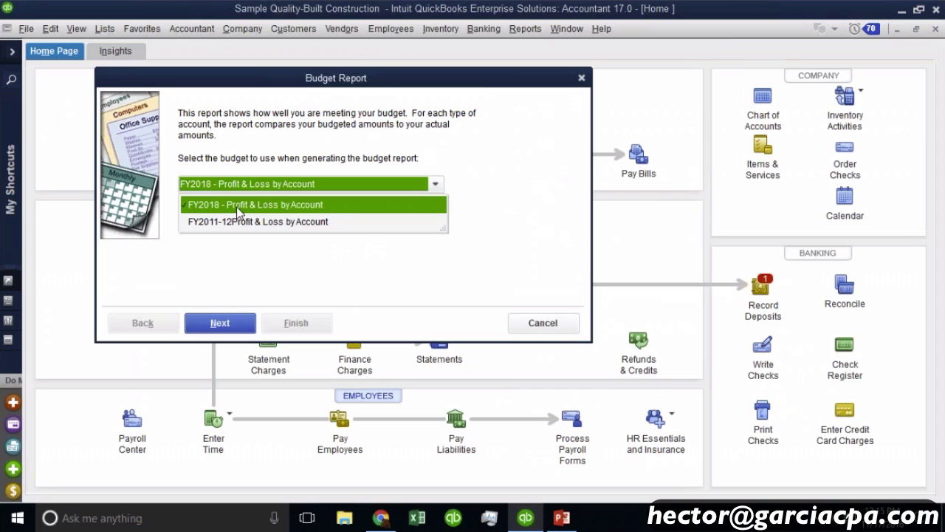
pyautogui.click(236, 206)
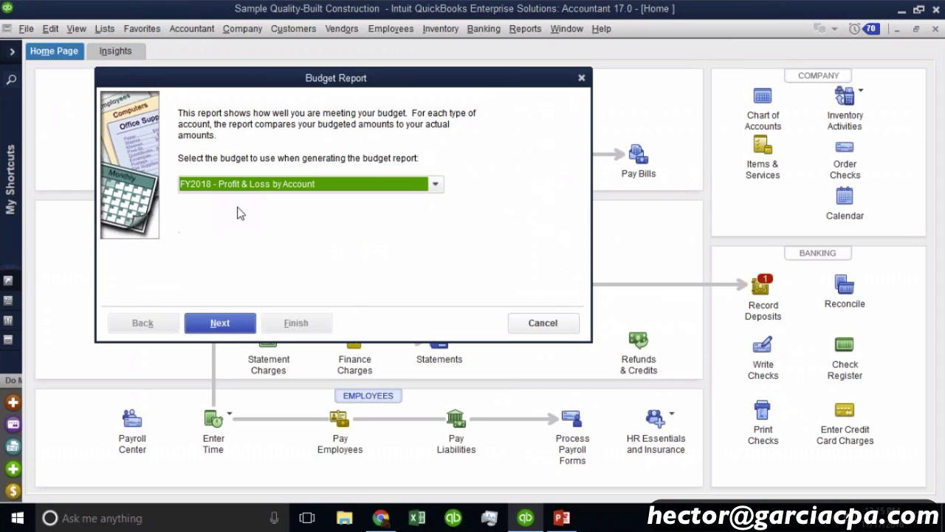
pyautogui.click(223, 325)
pyautogui.click(244, 143)
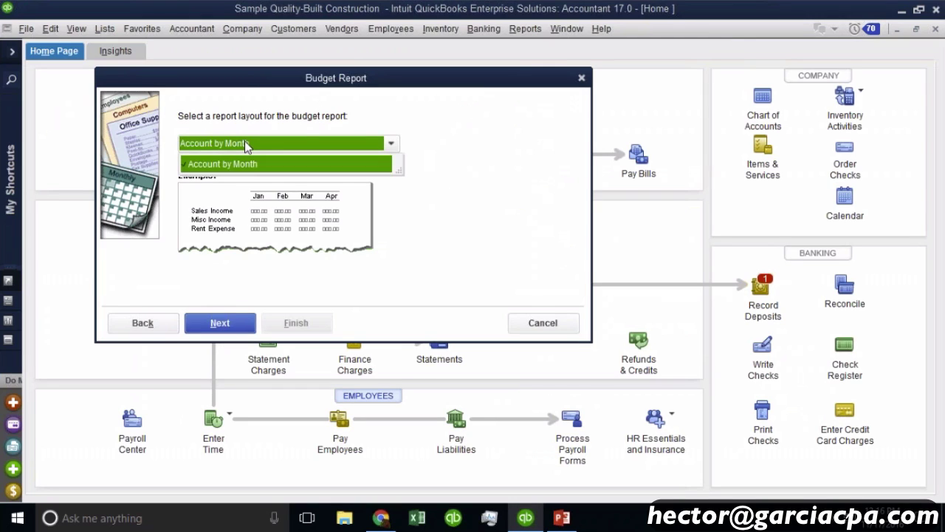
pyautogui.click(286, 147)
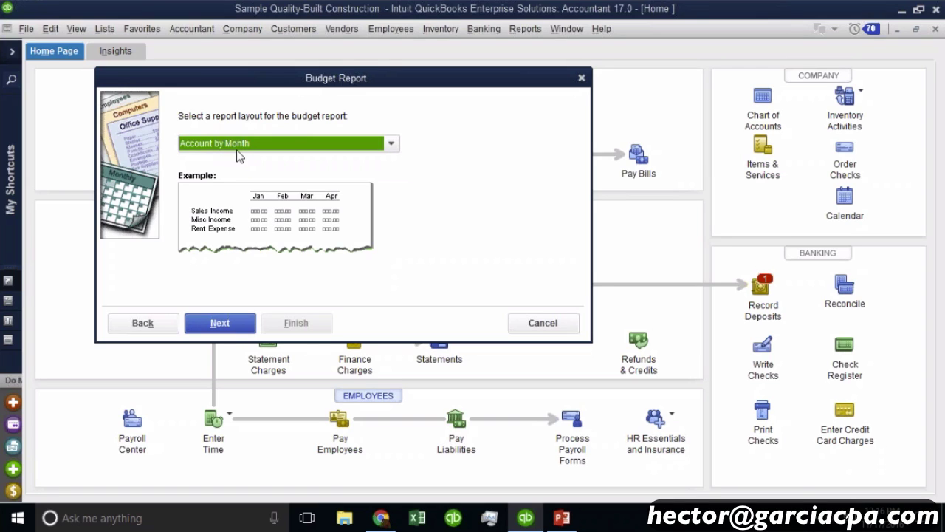
pyautogui.click(223, 324)
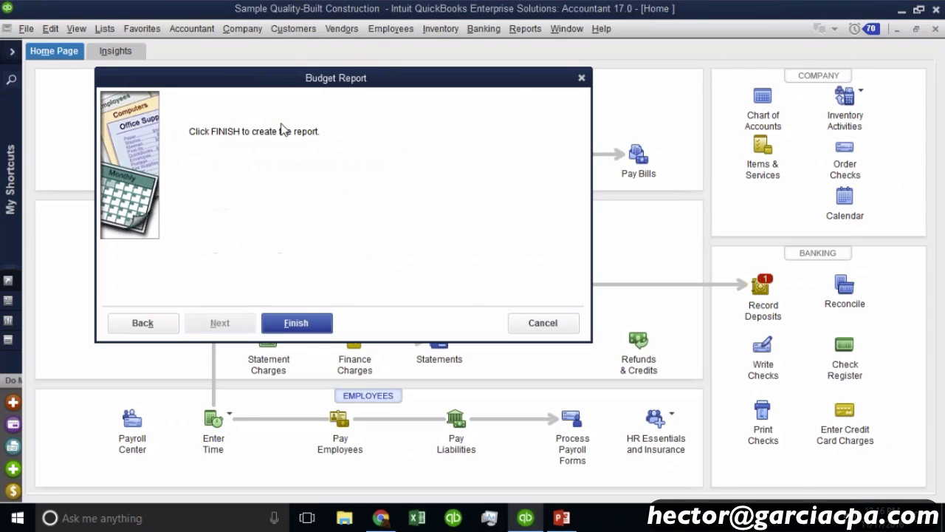
pyautogui.click(296, 323)
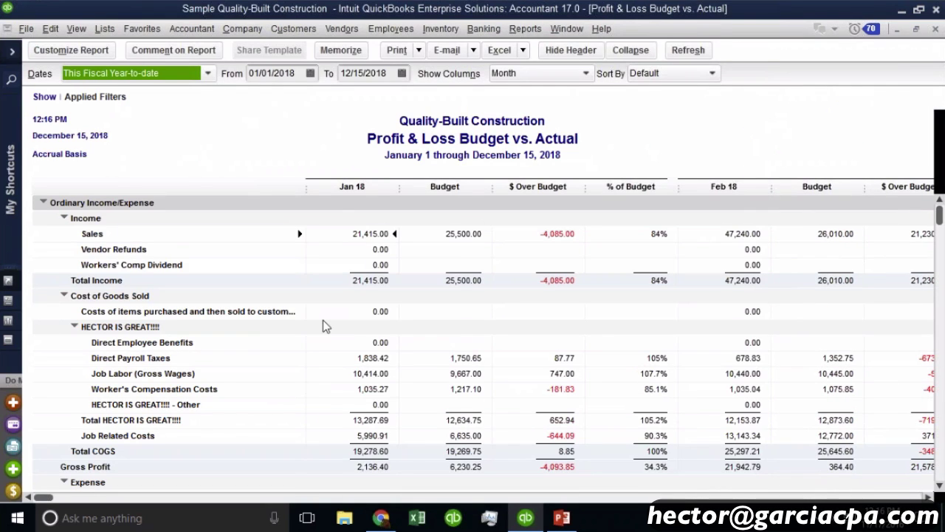
pyautogui.click(354, 187)
pyautogui.click(358, 191)
pyautogui.click(358, 191)
pyautogui.click(579, 243)
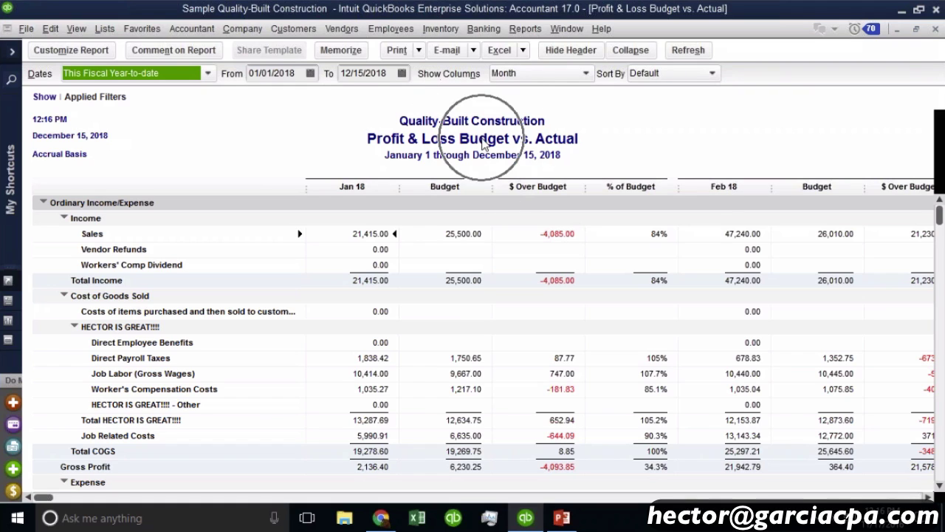
# Step: Customize the Budget vs. Actual report so negative numbers are not shown in bright red
pyautogui.click(66, 50)
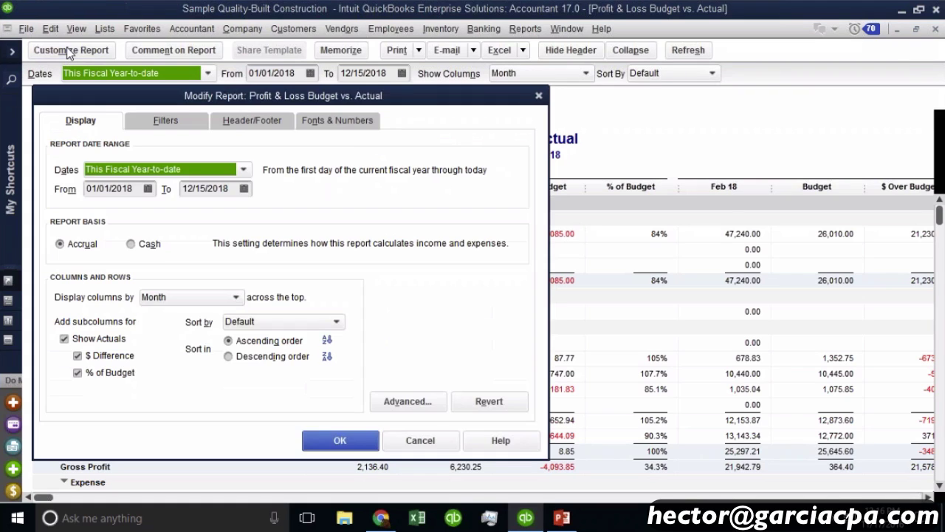
pyautogui.click(355, 126)
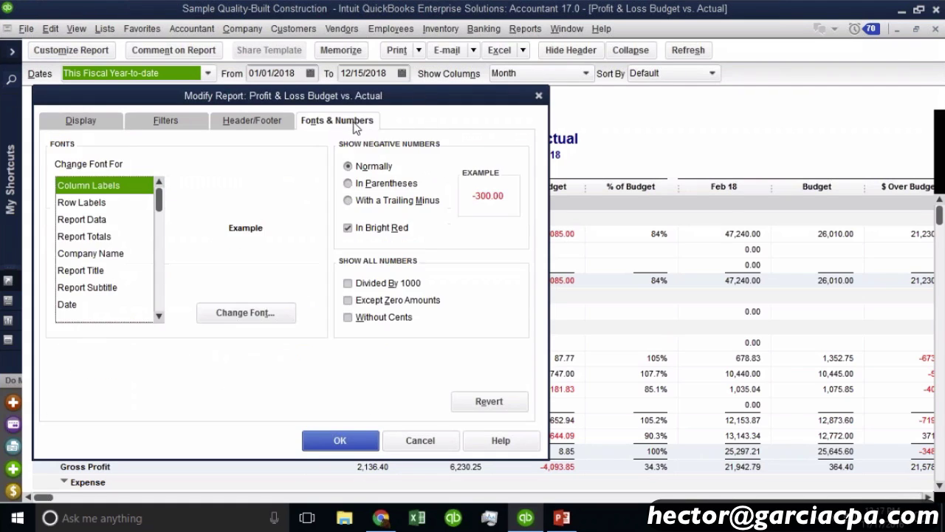
pyautogui.click(370, 228)
pyautogui.click(361, 230)
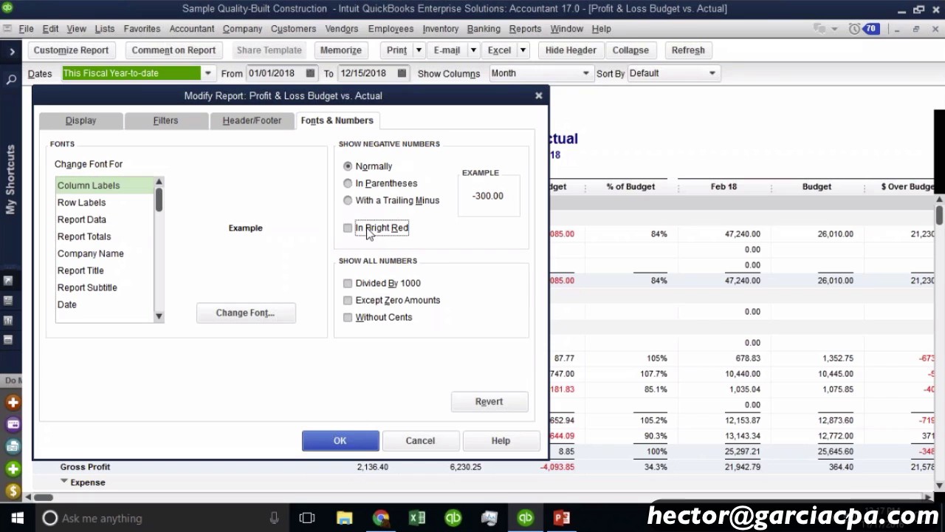
pyautogui.click(365, 230)
pyautogui.click(367, 231)
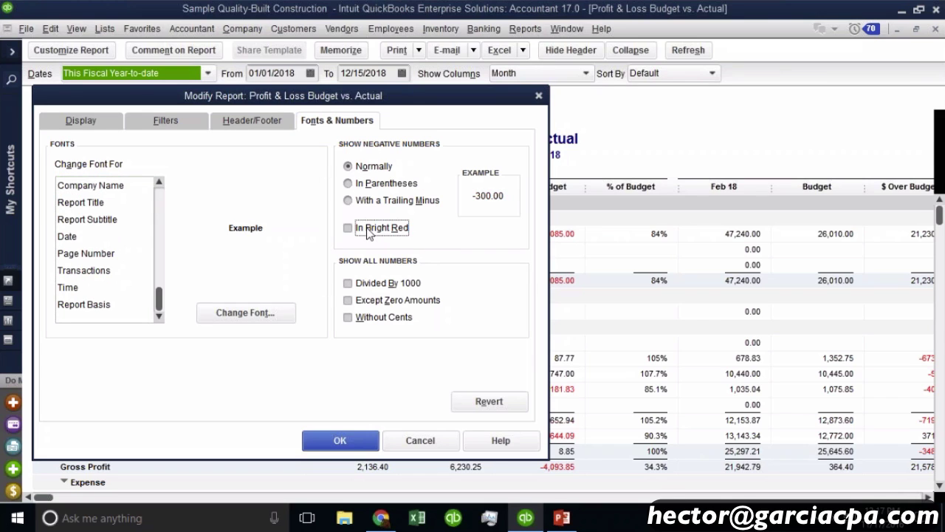
pyautogui.click(340, 441)
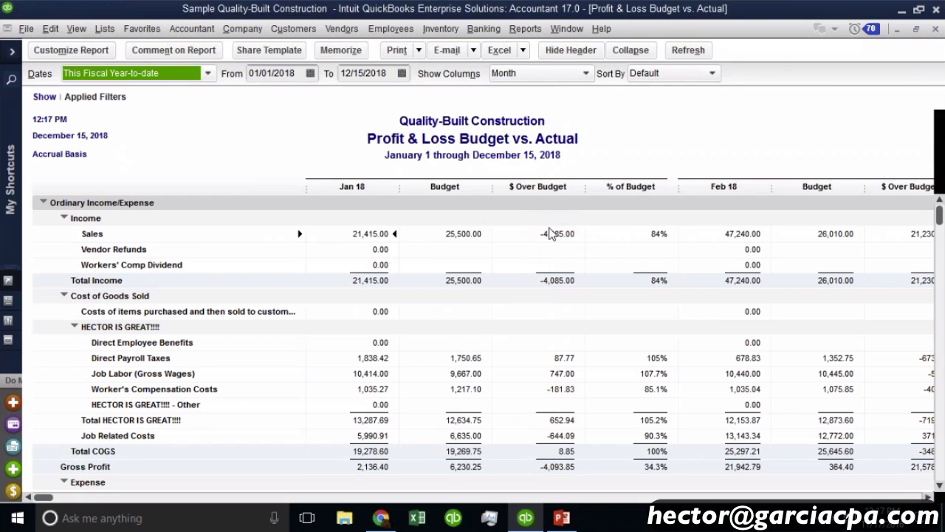
# Step: Customize the report to show negative numbers in bright red and all numbers without cents
pyautogui.click(55, 50)
pyautogui.click(351, 116)
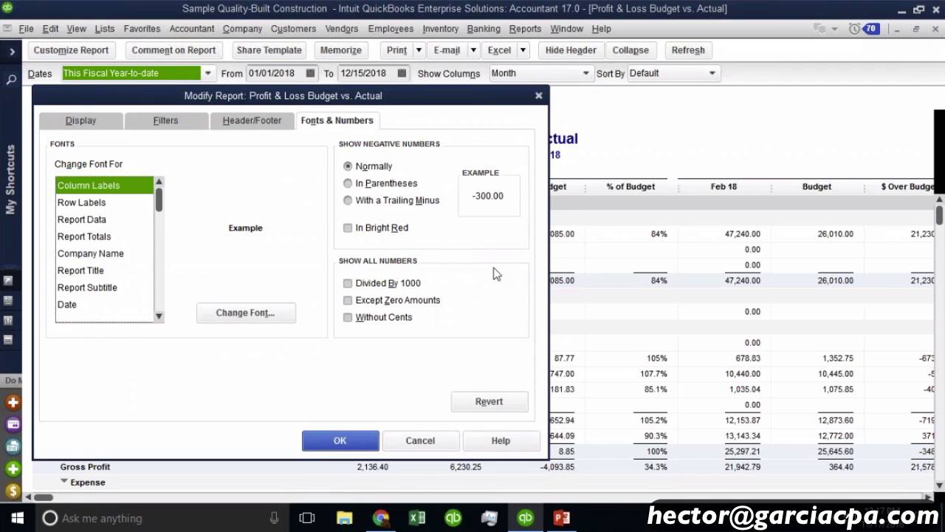
pyautogui.click(372, 231)
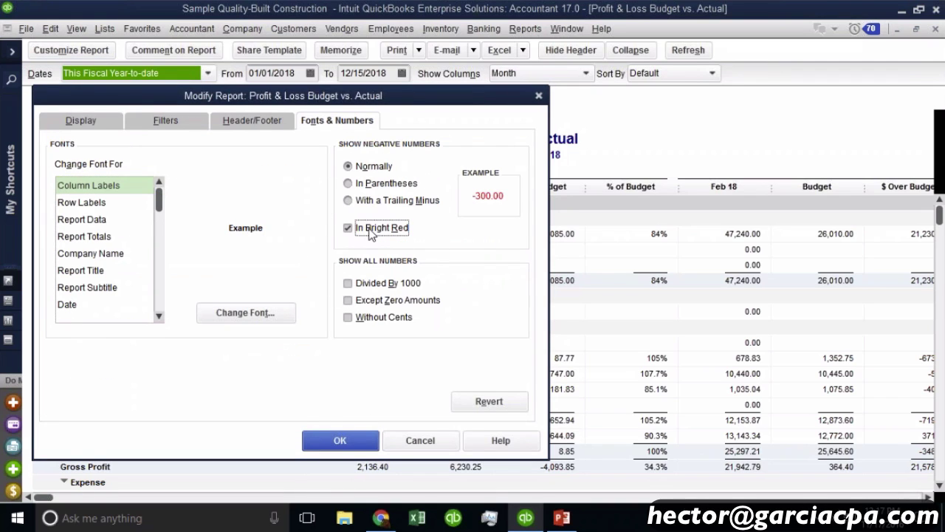
pyautogui.click(370, 322)
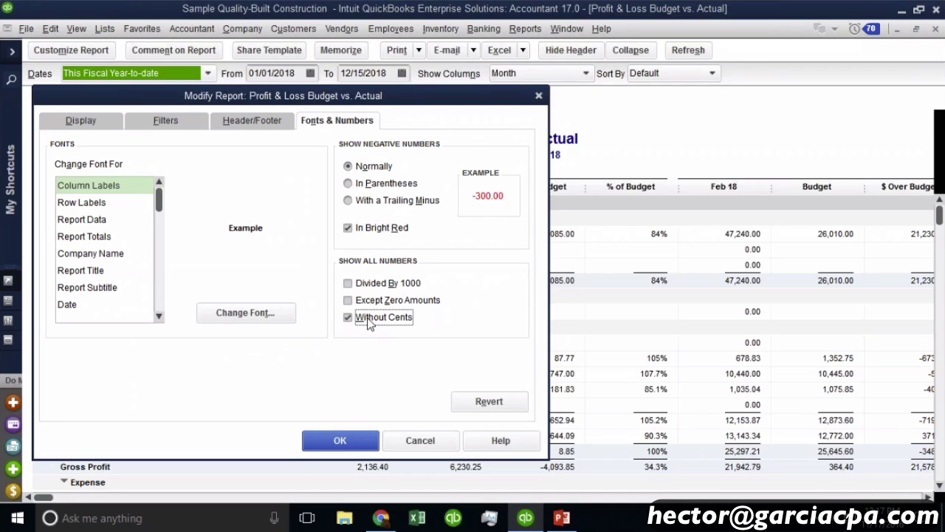
pyautogui.click(358, 446)
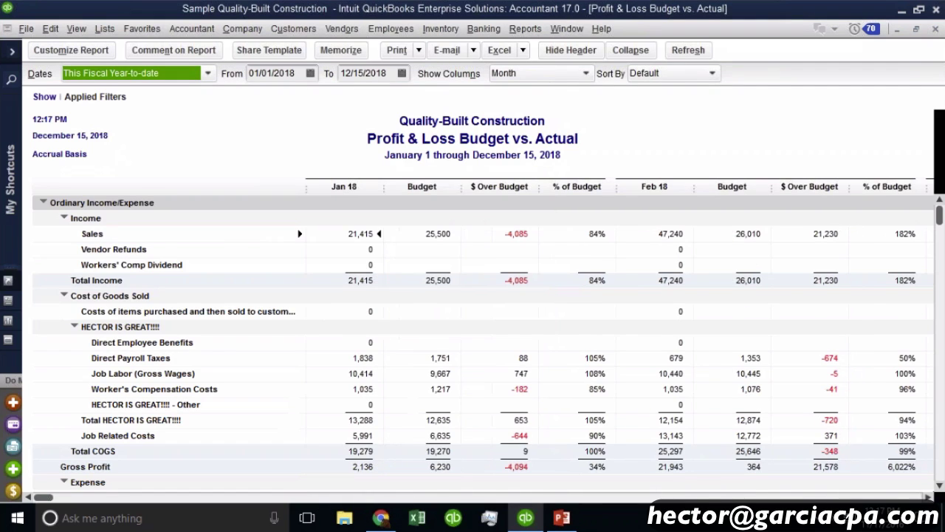
# Step: Narrow the January Budget column and apply the same width to all of the report's columns
pyautogui.moveTo(460, 186); pyautogui.dragTo(439, 186)
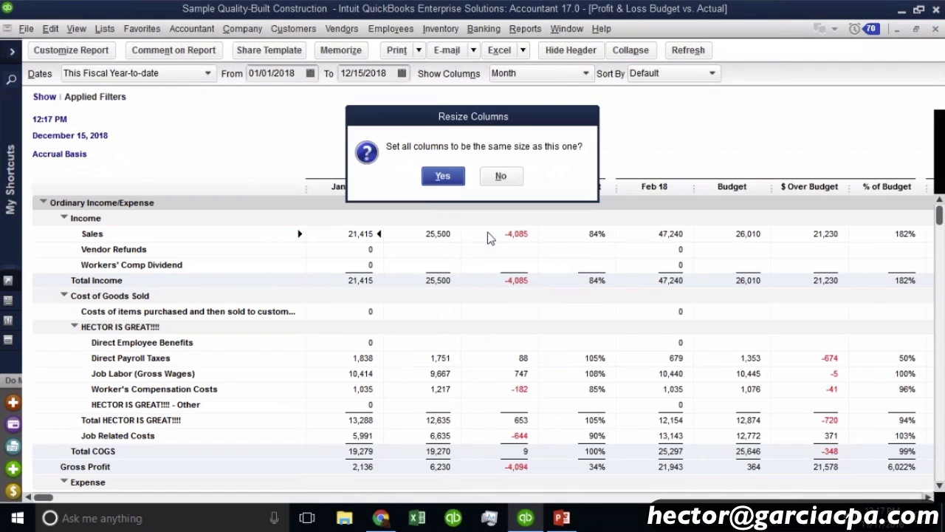
pyautogui.click(443, 175)
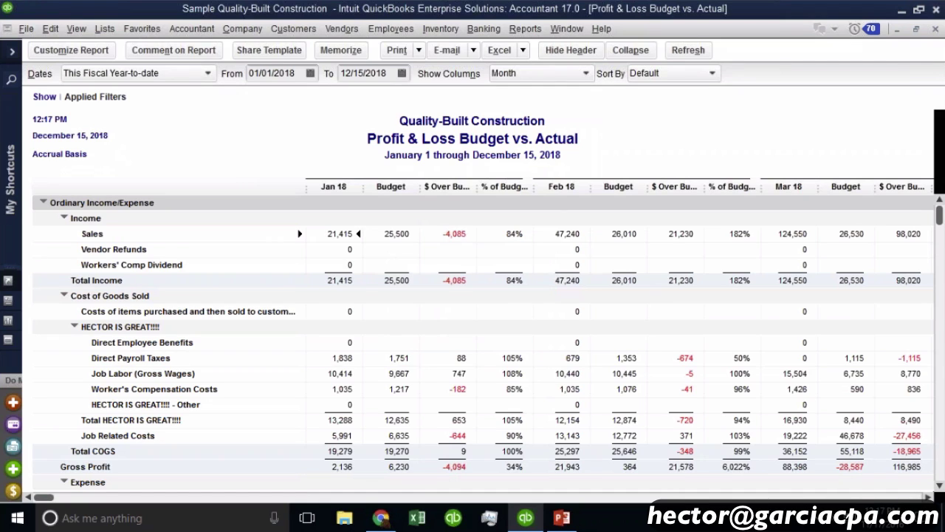
pyautogui.click(342, 189)
pyautogui.click(454, 188)
pyautogui.click(504, 187)
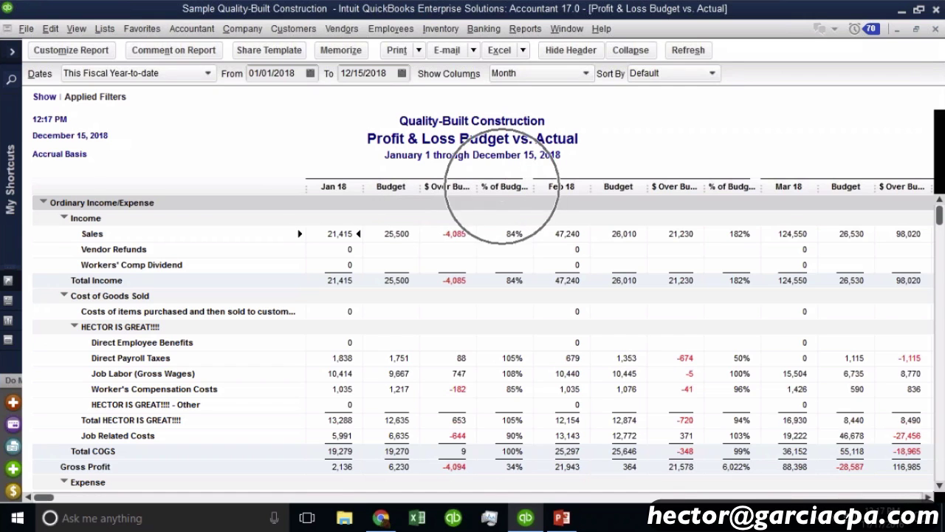
# Step: Remove the $ Difference and % of Budget subcolumns from the Budget vs. Actual report
pyautogui.click(67, 51)
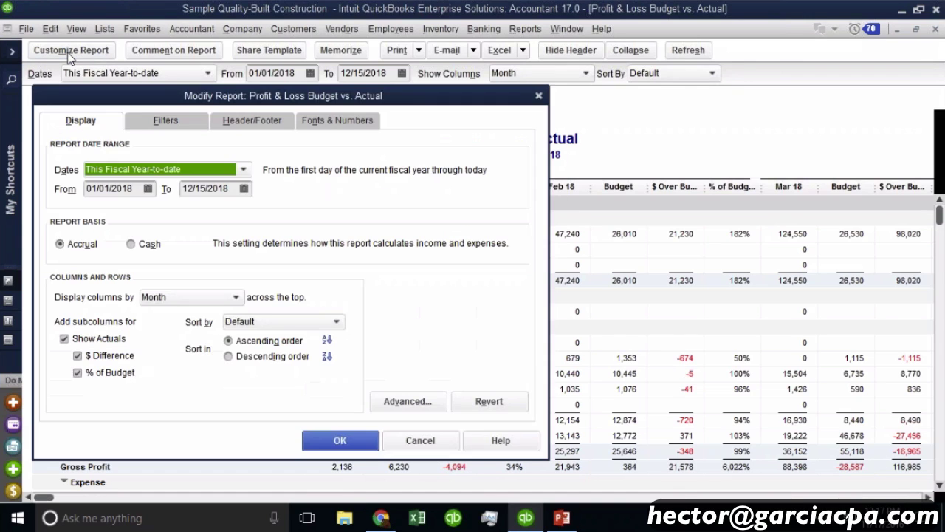
pyautogui.moveTo(197, 89); pyautogui.dragTo(712, 66)
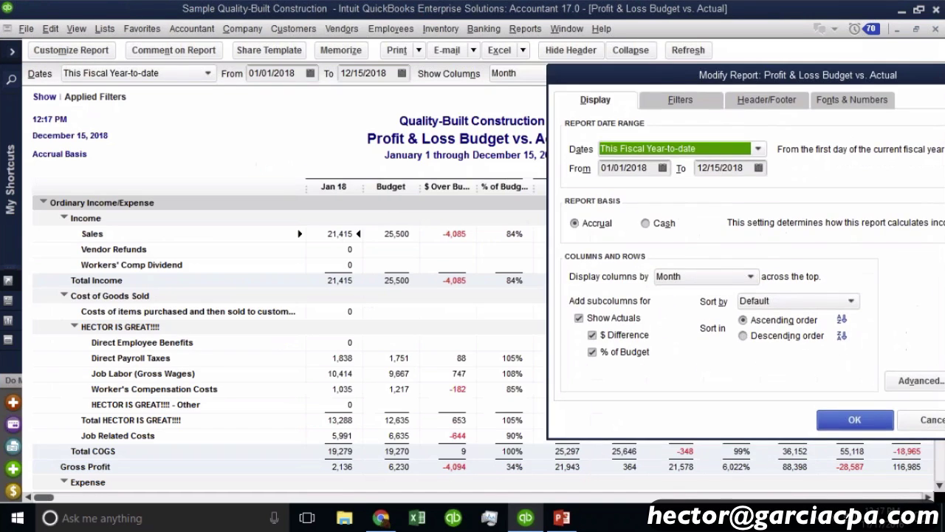
pyautogui.click(613, 338)
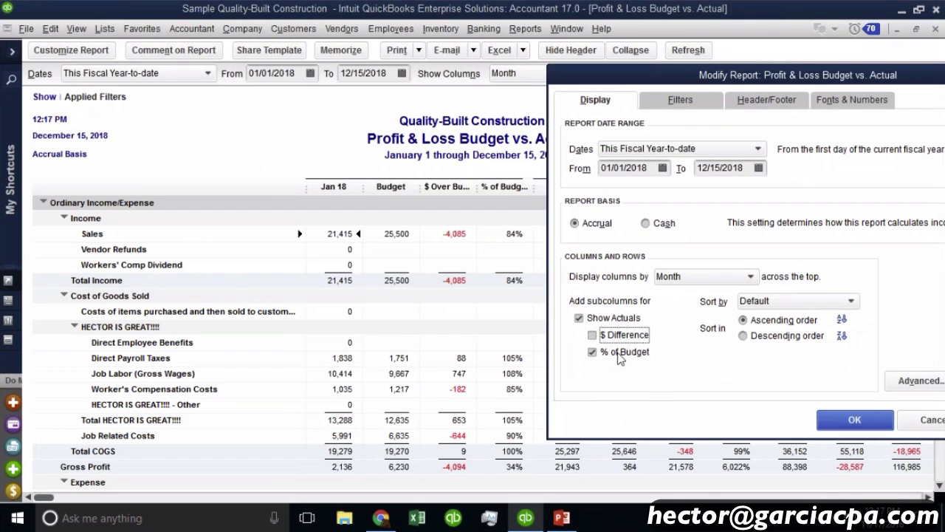
pyautogui.click(618, 356)
pyautogui.click(618, 356)
pyautogui.click(854, 420)
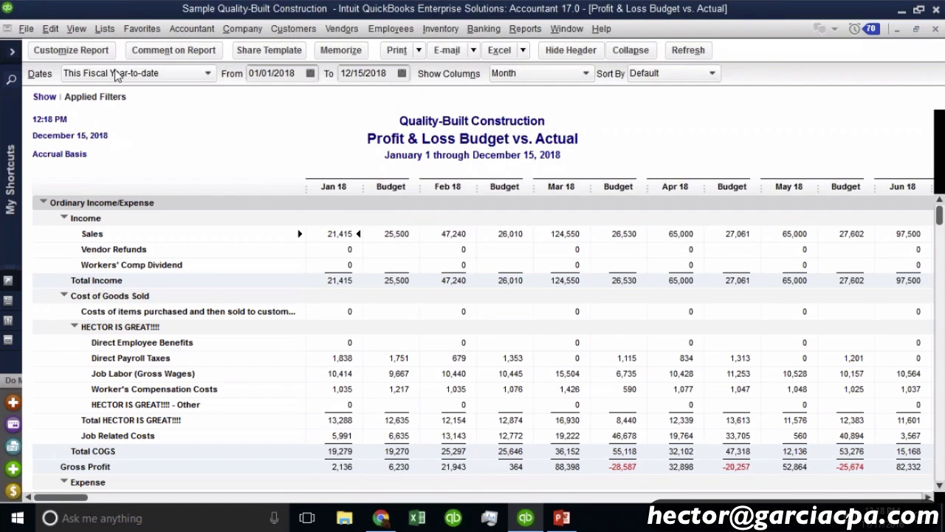
# Step: Add the % of Budget subcolumn back to the report and show only rows and columns with budgets
pyautogui.click(77, 51)
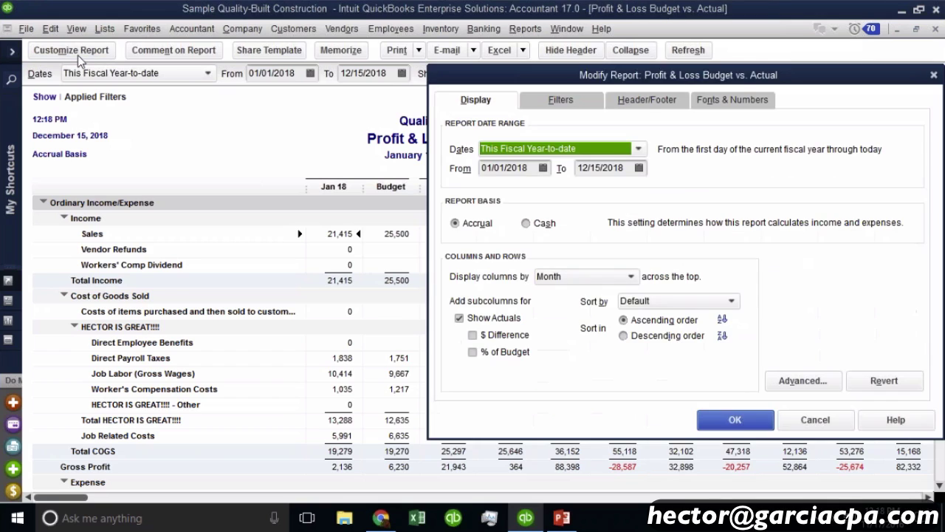
pyautogui.click(480, 353)
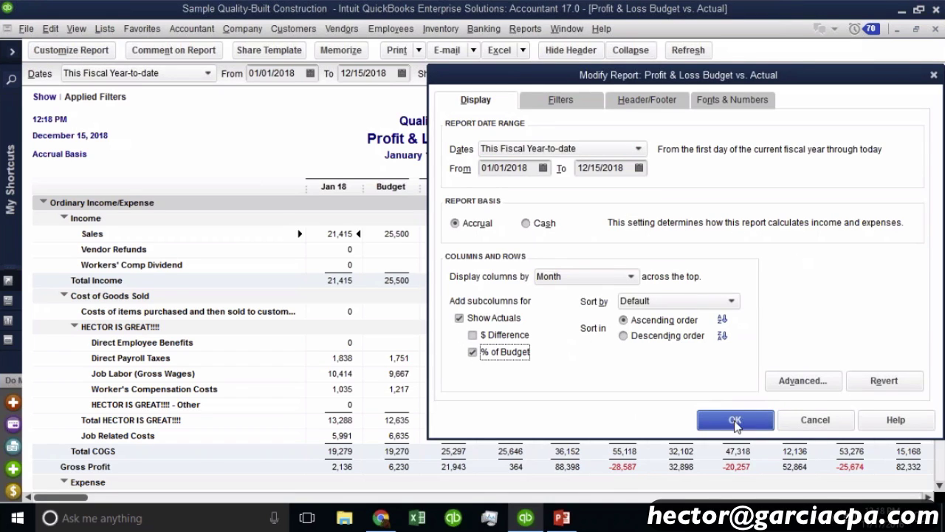
pyautogui.click(807, 381)
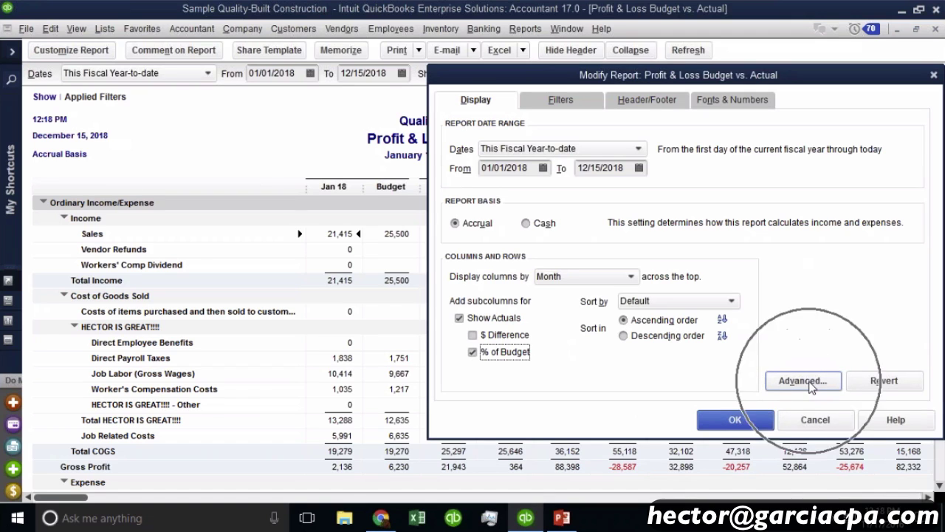
pyautogui.click(810, 385)
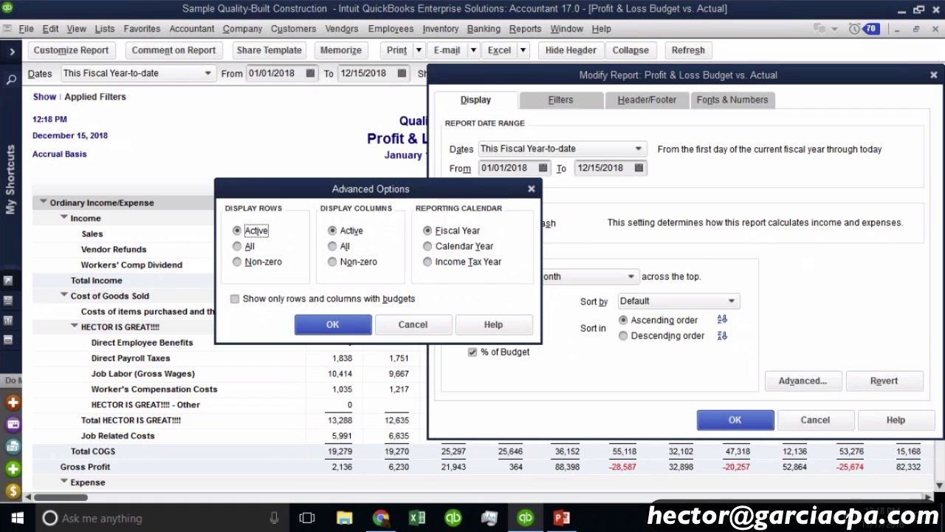
pyautogui.click(250, 302)
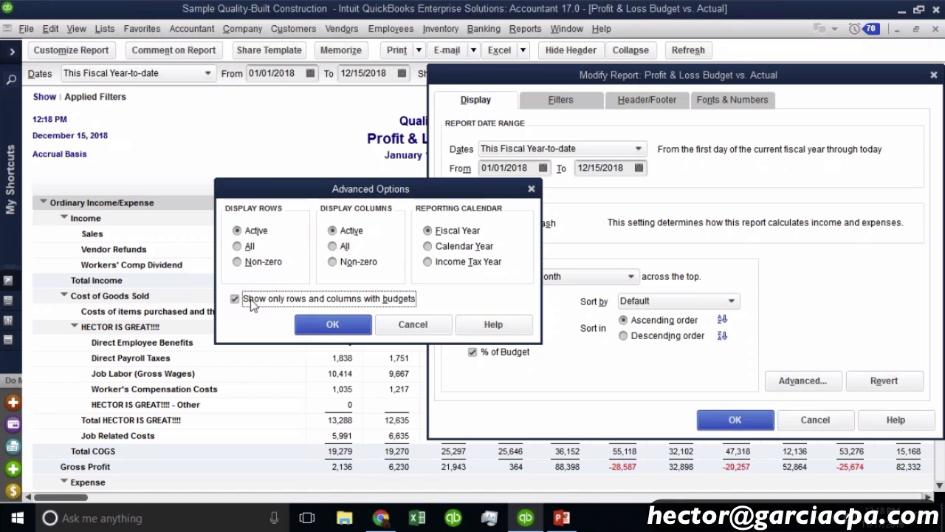
pyautogui.click(330, 325)
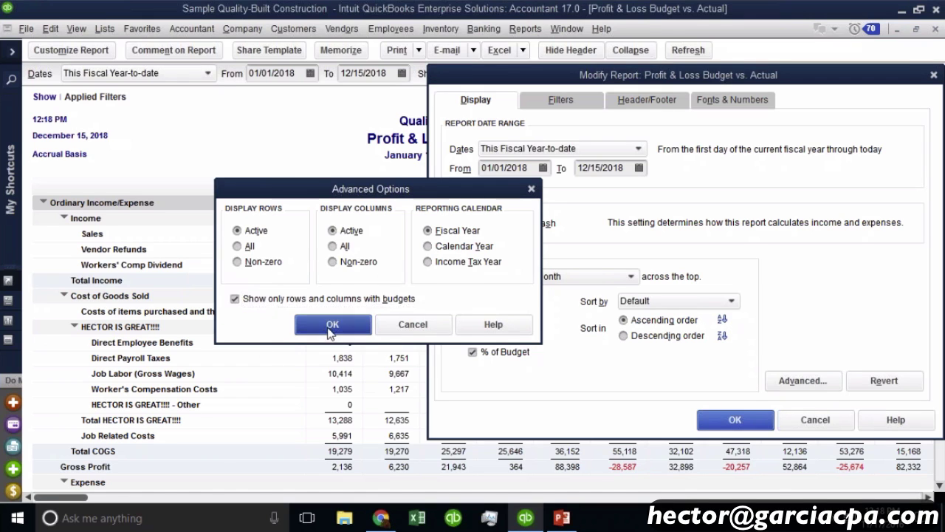
pyautogui.click(750, 424)
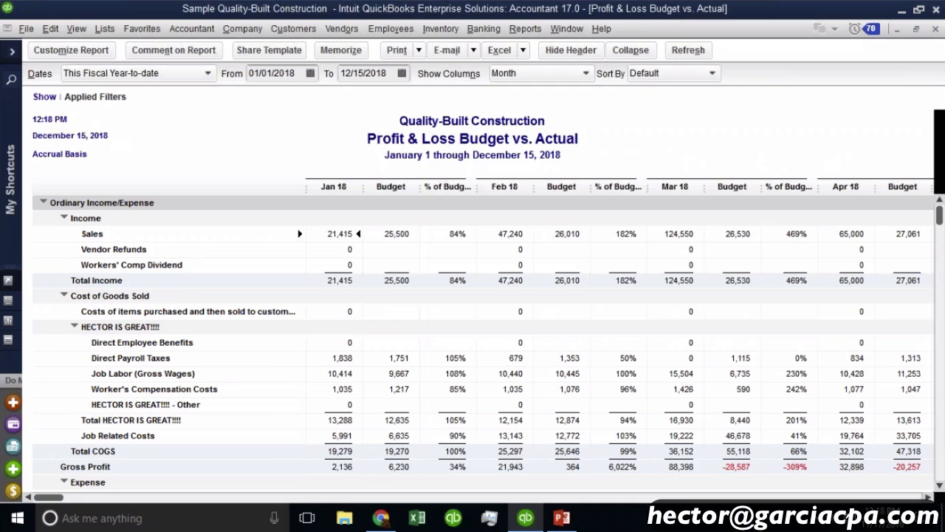
# Step: Clear the Advertising amounts for every month in the FY2018 Profit & Loss by Account budget, save it, and refresh the Budget vs. Actual report
pyautogui.scroll(-5, 488, 347)
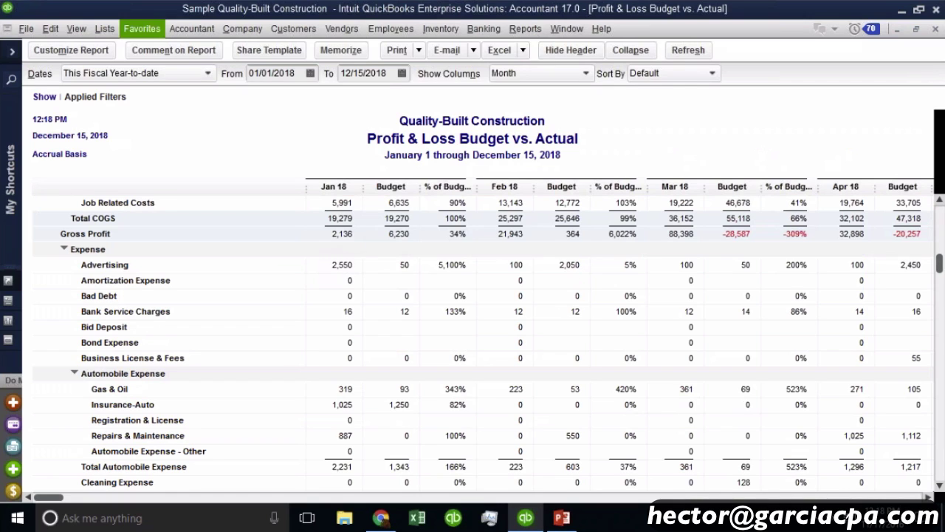
pyautogui.click(243, 29)
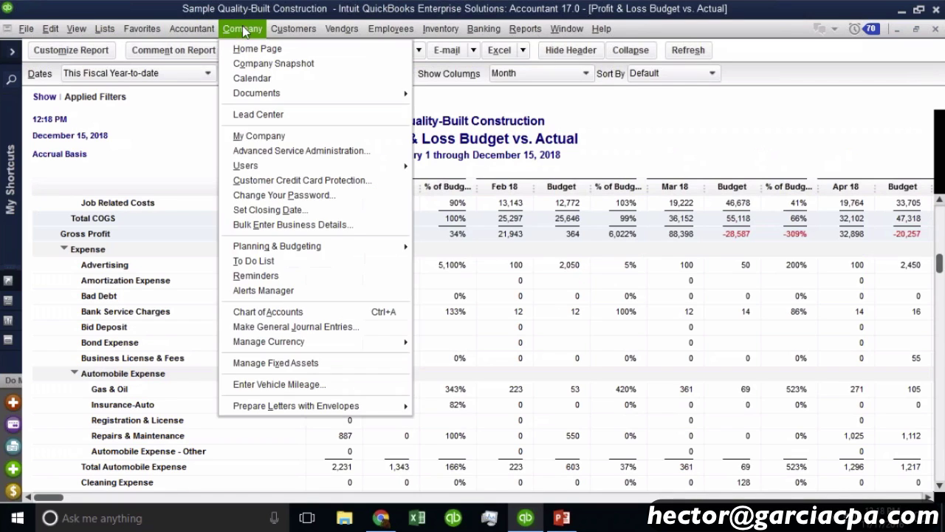
pyautogui.moveTo(290, 248)
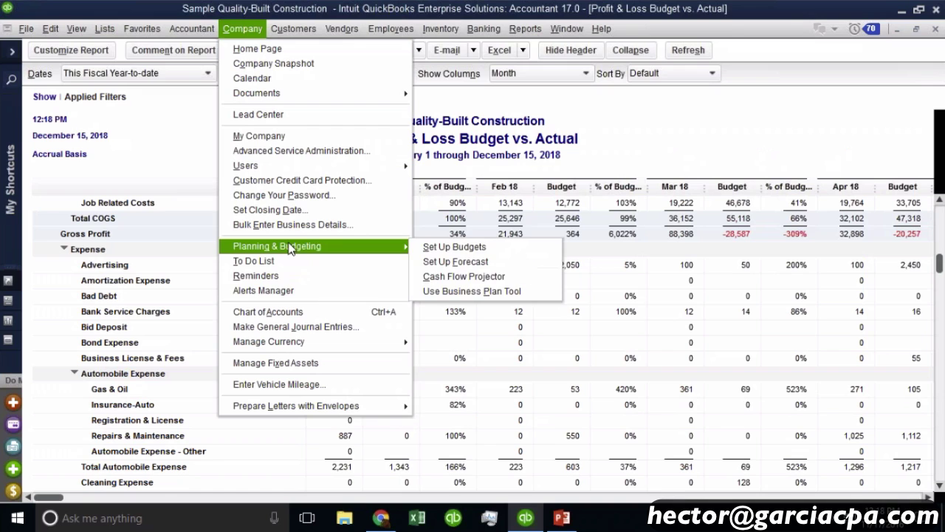
pyautogui.click(455, 246)
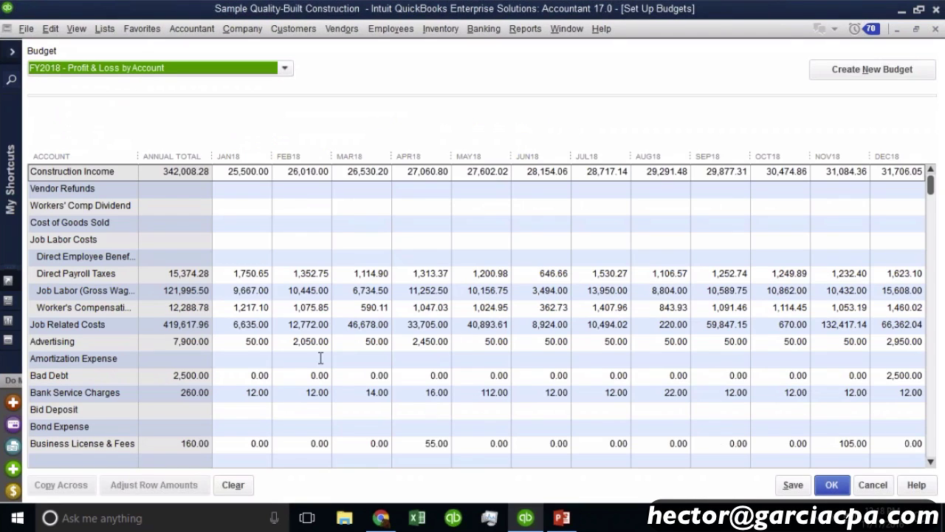
pyautogui.click(232, 329)
pyautogui.click(238, 340)
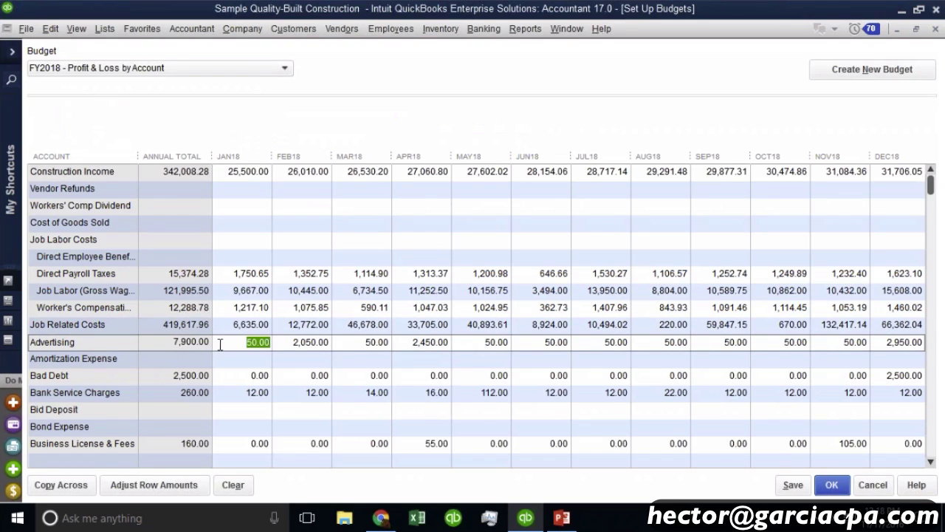
pyautogui.press('Delete')
pyautogui.click(49, 485)
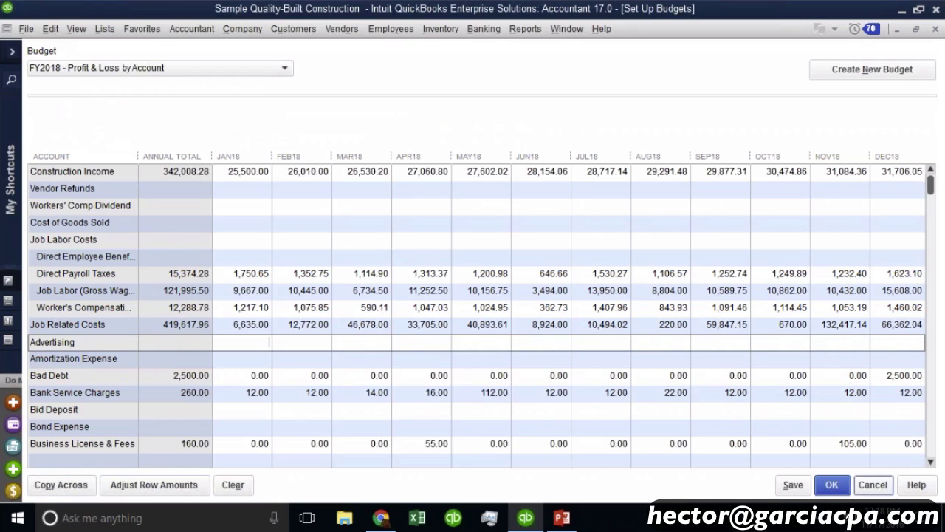
pyautogui.click(832, 484)
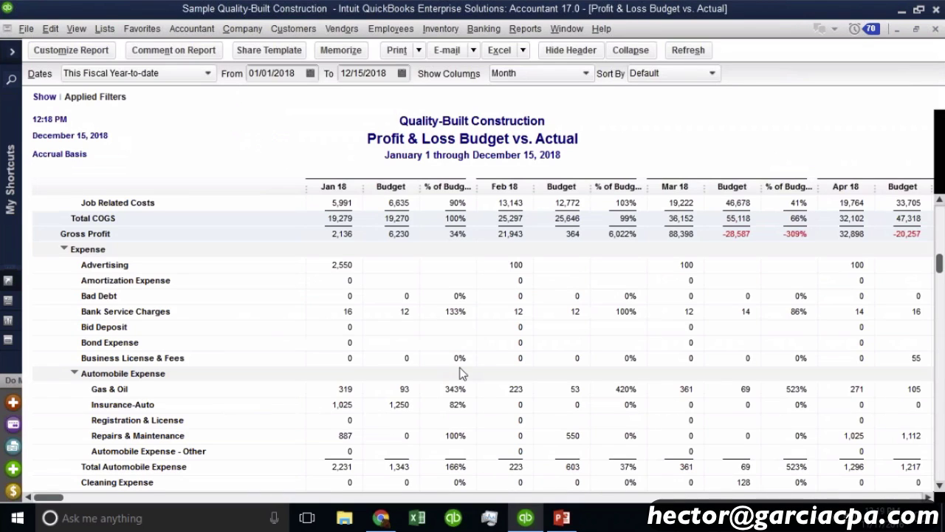
pyautogui.click(688, 51)
# Step: Set the Budget vs. Actual report to display all rows and turn off showing only rows and columns with budgets
pyautogui.click(76, 48)
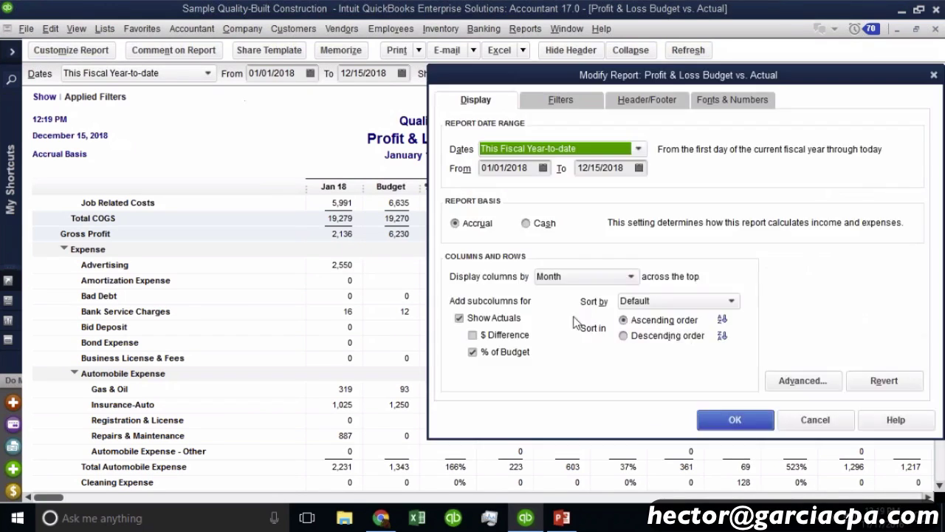
pyautogui.click(828, 386)
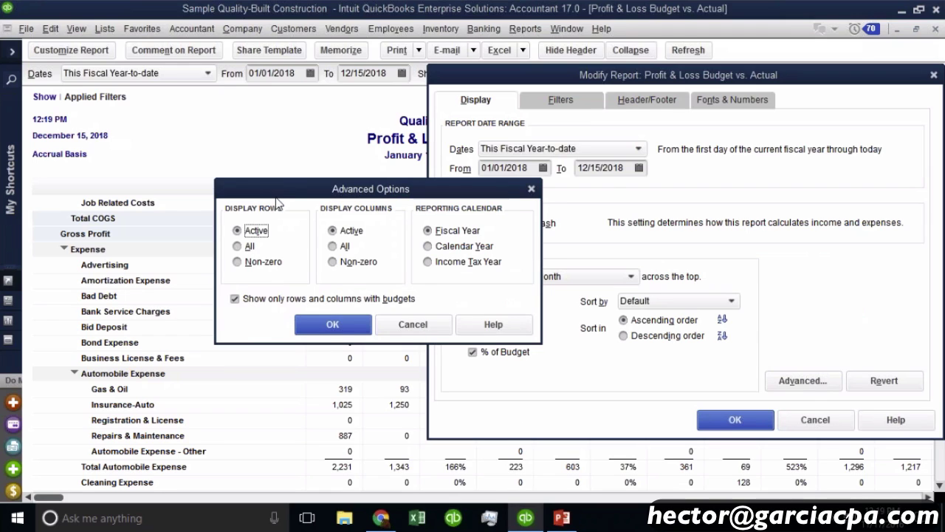
pyautogui.moveTo(286, 191); pyautogui.dragTo(362, 174)
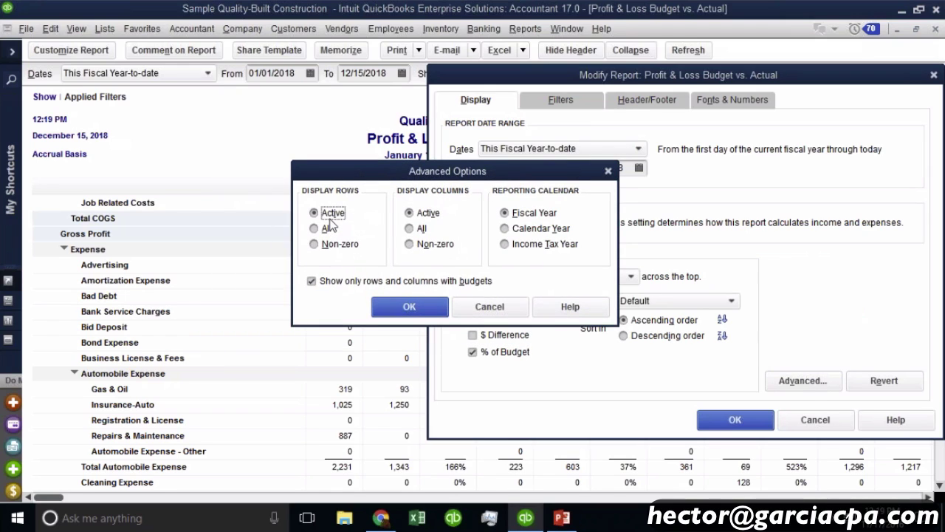
pyautogui.click(331, 214)
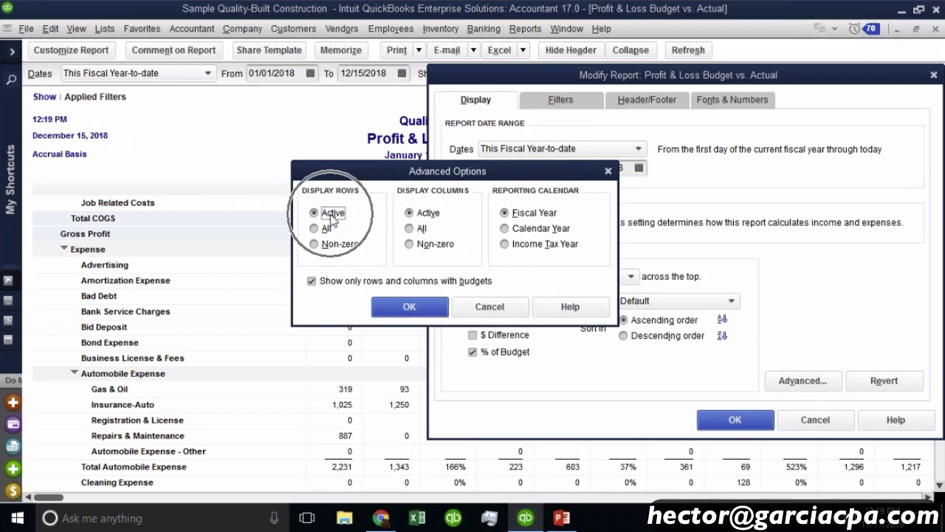
pyautogui.click(331, 285)
pyautogui.click(327, 231)
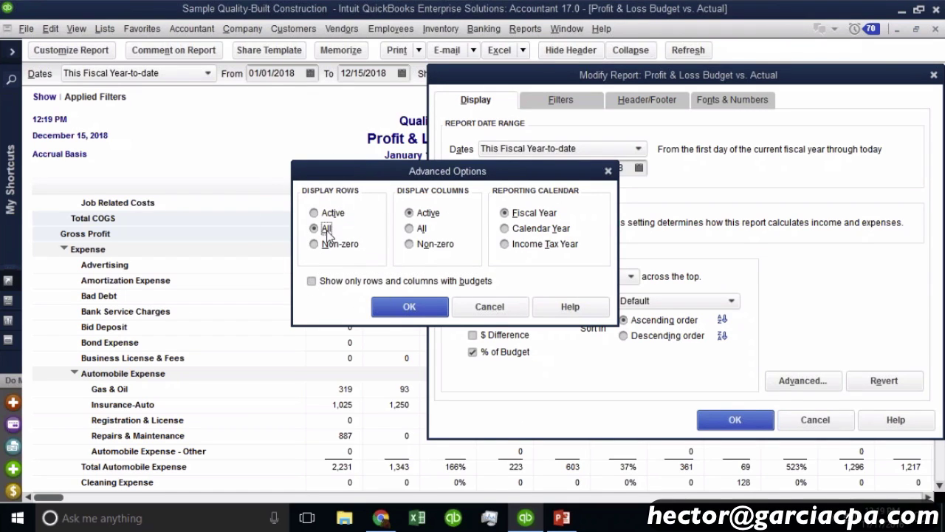
pyautogui.click(417, 319)
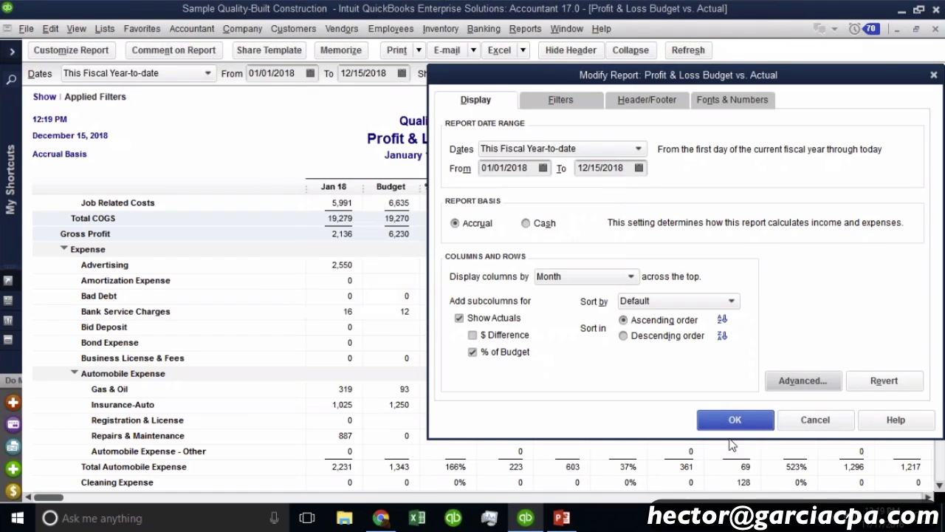
pyautogui.click(735, 419)
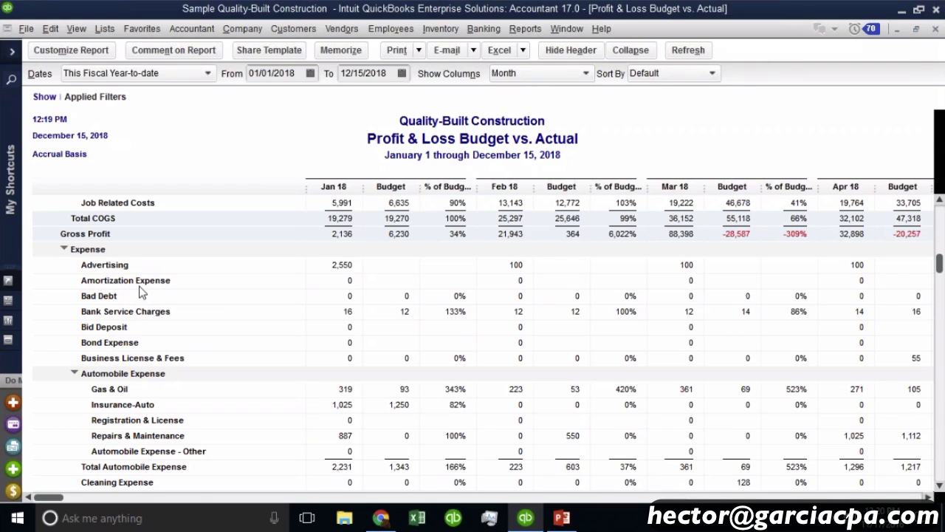
pyautogui.scroll(5, 141, 293)
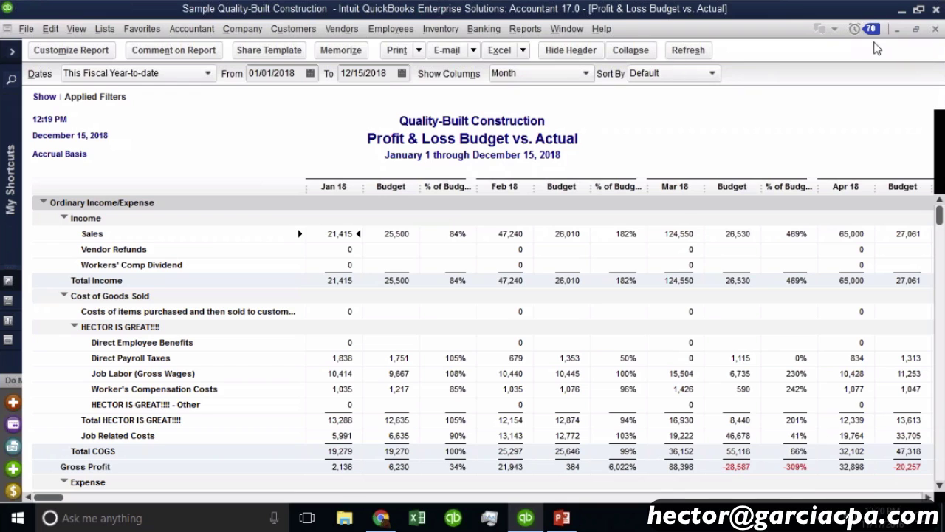
# Step: Close the report and run Profit & Loss Budget Performance for the FY2018 Profit & Loss by Account budget with the Account by Month layout
pyautogui.click(935, 30)
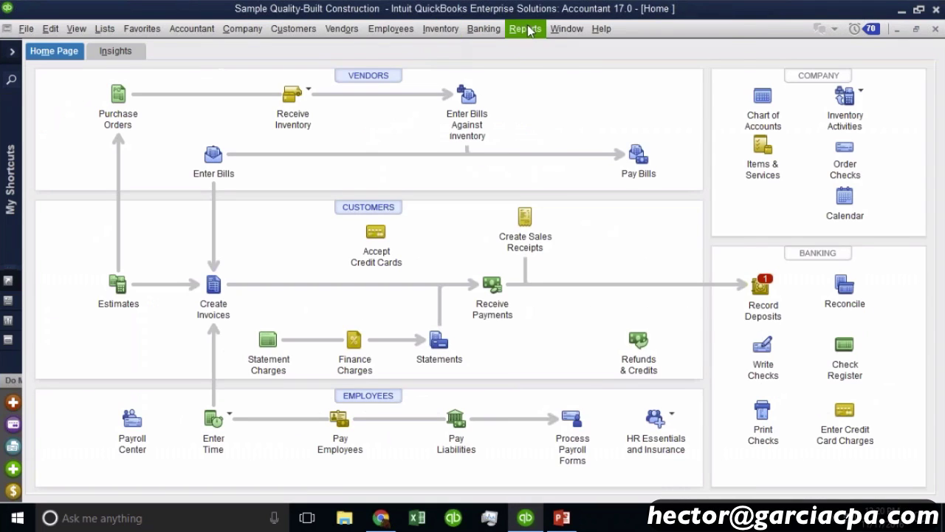
pyautogui.click(525, 28)
pyautogui.moveTo(708, 337)
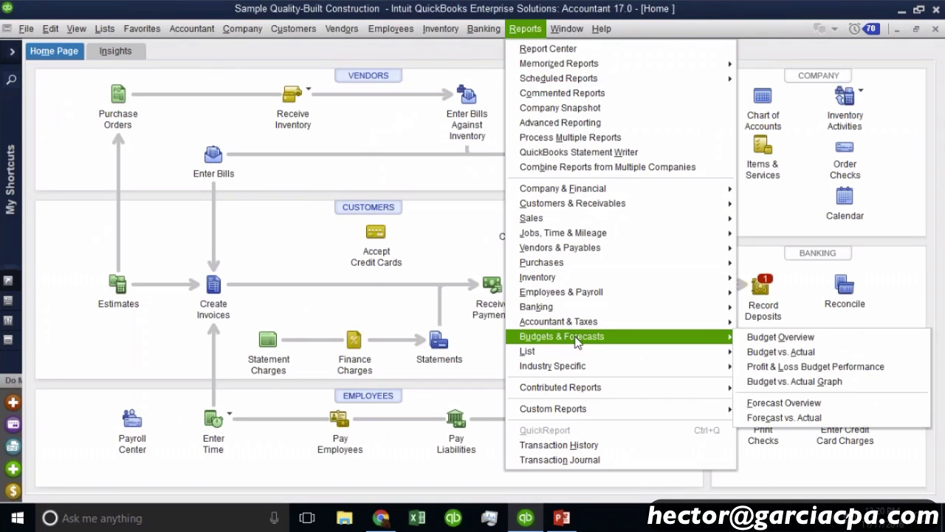
pyautogui.click(833, 369)
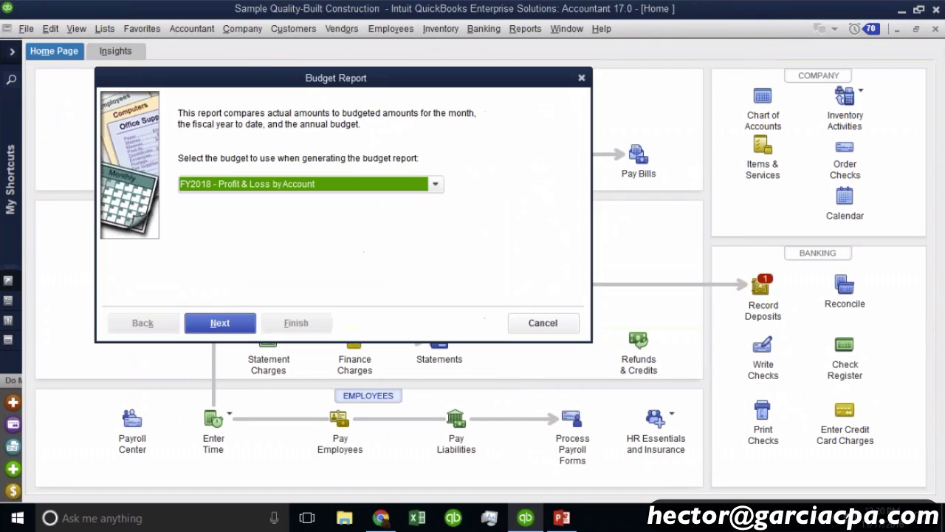
pyautogui.click(235, 323)
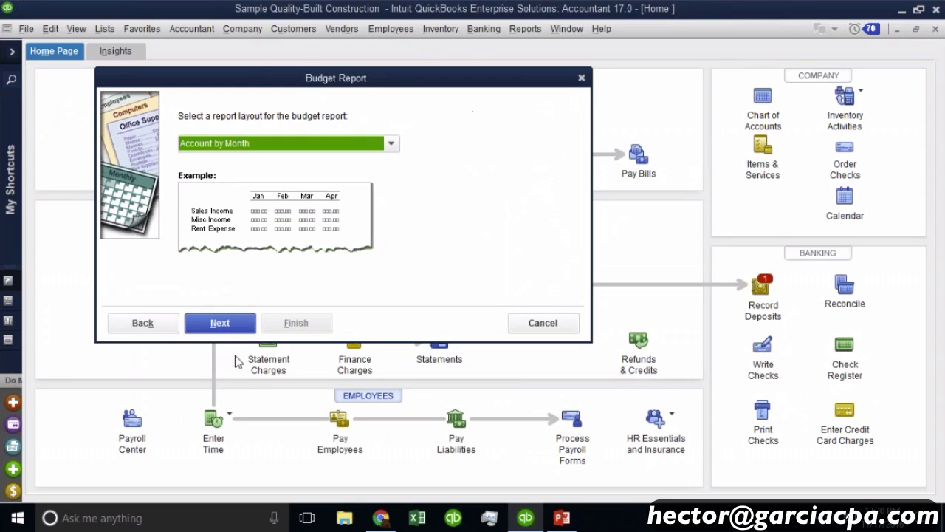
pyautogui.click(224, 325)
pyautogui.click(315, 324)
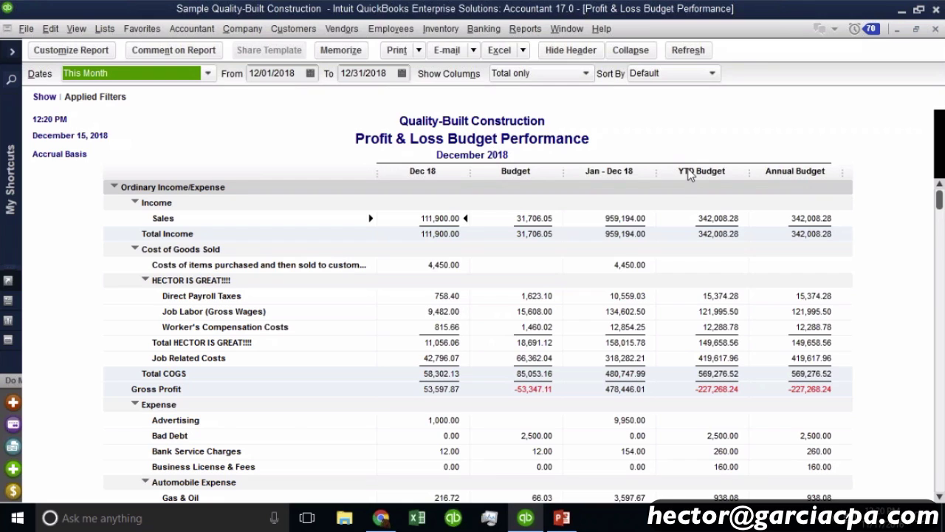
# Step: Compare the year-to-date actual, YTD Budget and Annual Budget columns for Sales in the Budget Performance report
pyautogui.click(715, 175)
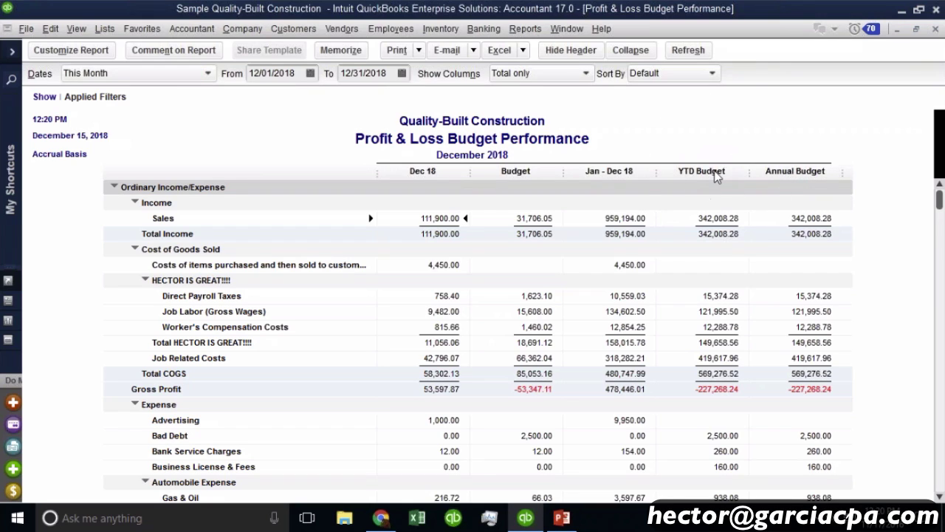
pyautogui.click(828, 170)
pyautogui.click(615, 175)
pyautogui.click(615, 175)
pyautogui.click(626, 218)
pyautogui.click(733, 219)
pyautogui.click(801, 222)
# Step: Set the Budget Performance report's date range to 07/01/2018 through 07/31/2018 and check its YTD and annual budget figures
pyautogui.click(299, 73)
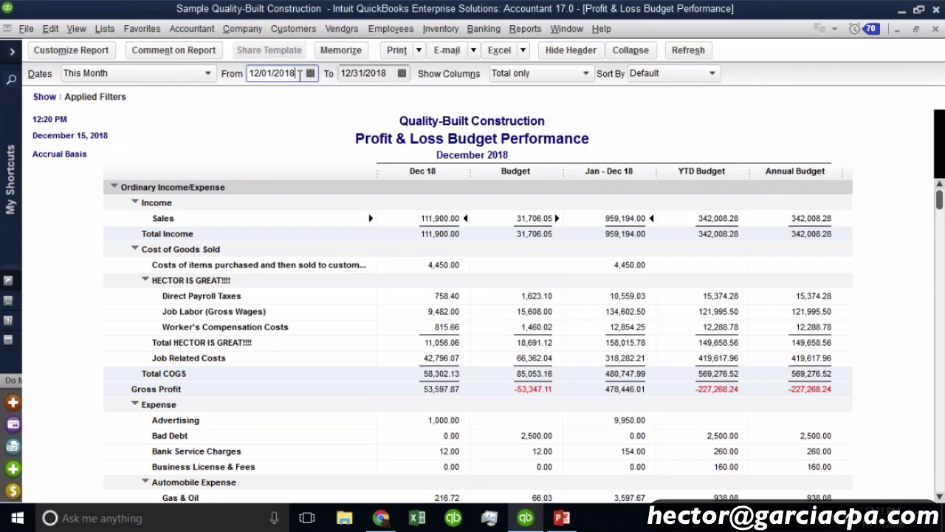
pyautogui.doubleClick(299, 73)
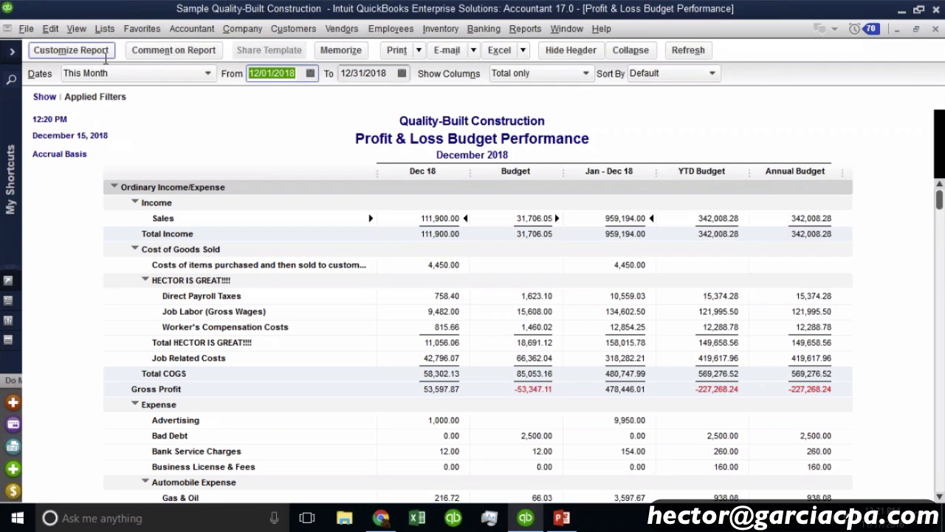
pyautogui.write('07/01/')
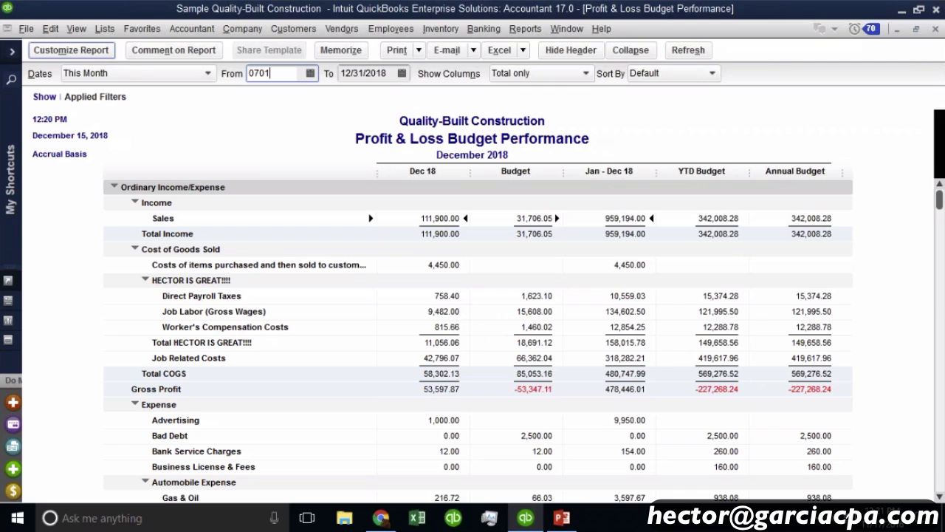
pyautogui.write('2018')
pyautogui.press('Tab')
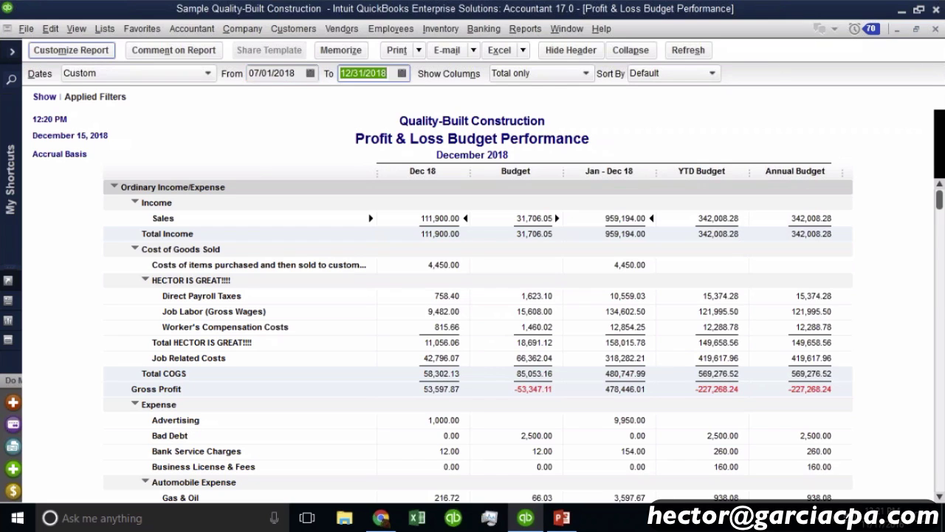
pyautogui.write('07/31/2018')
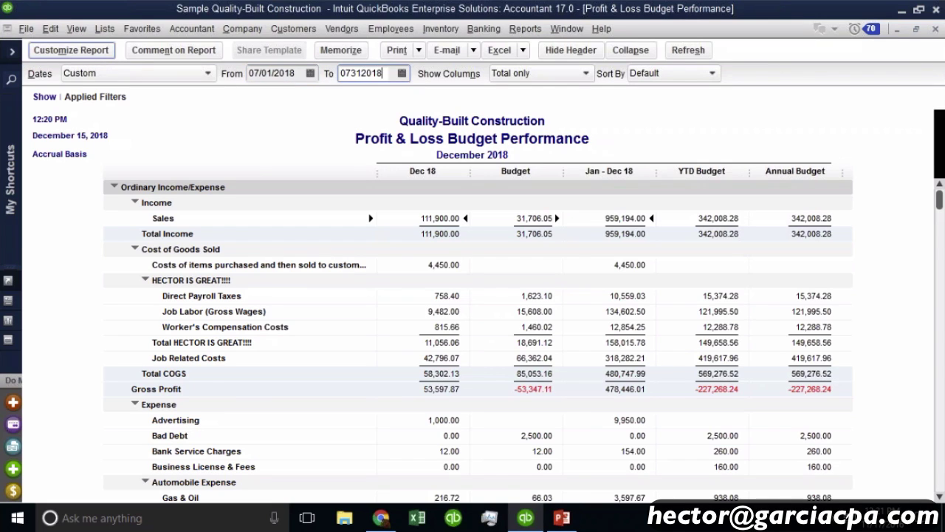
pyautogui.press('Tab')
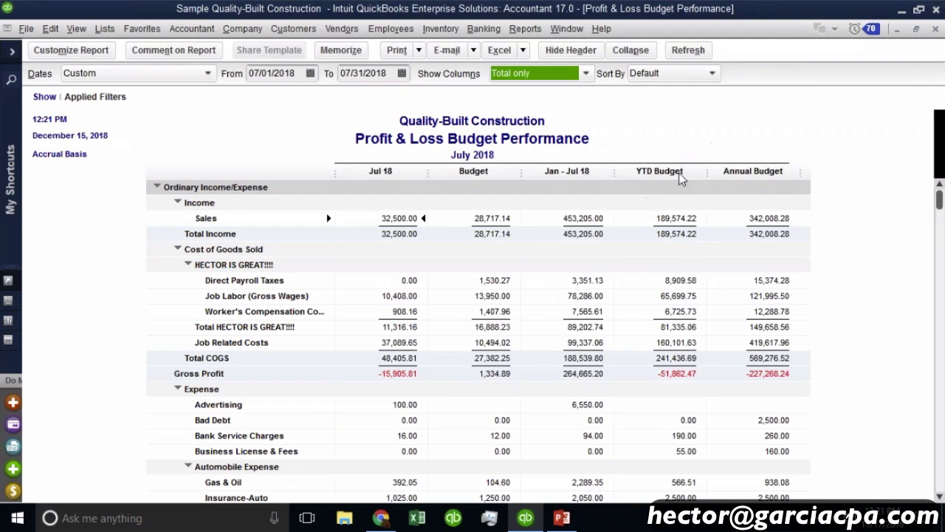
pyautogui.click(674, 226)
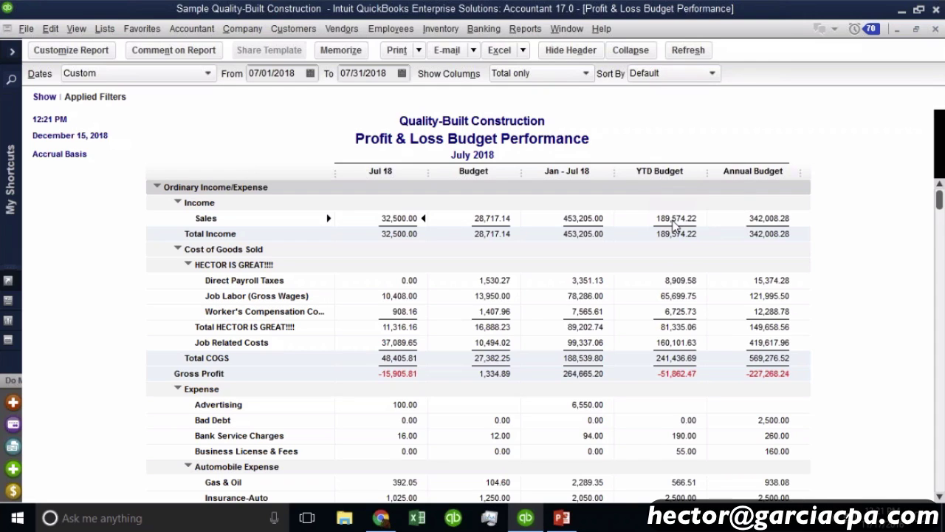
pyautogui.click(772, 220)
pyautogui.scroll(-1, 772, 221)
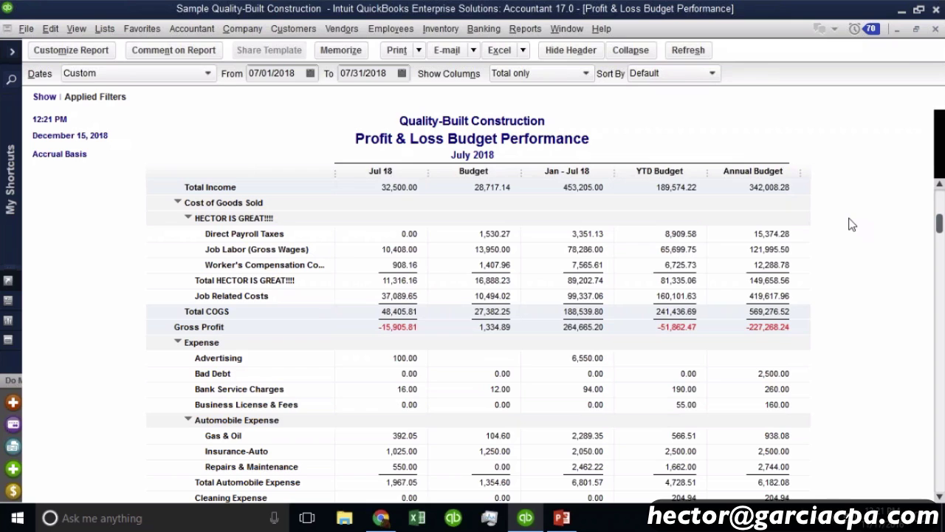
# Step: Add the % of Budget subcolumn to the Budget Performance report and look through the resulting rows
pyautogui.click(71, 50)
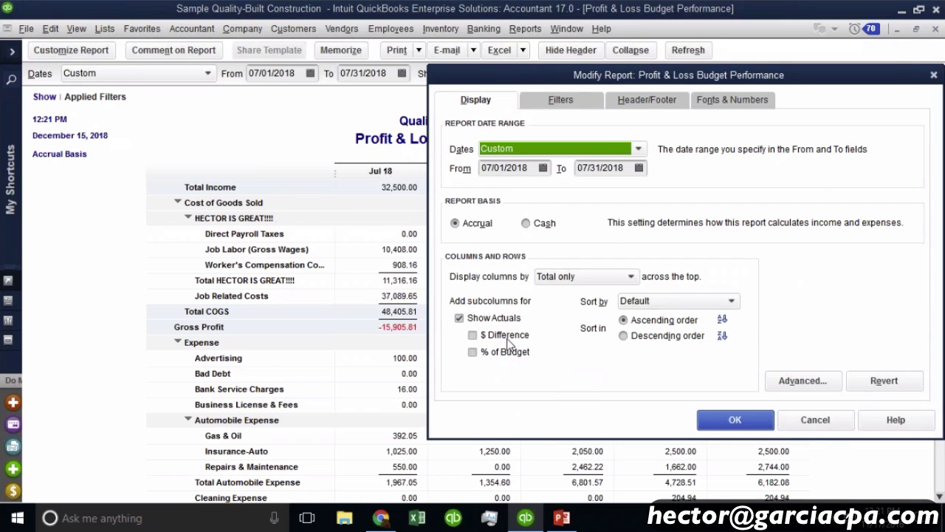
pyautogui.click(502, 354)
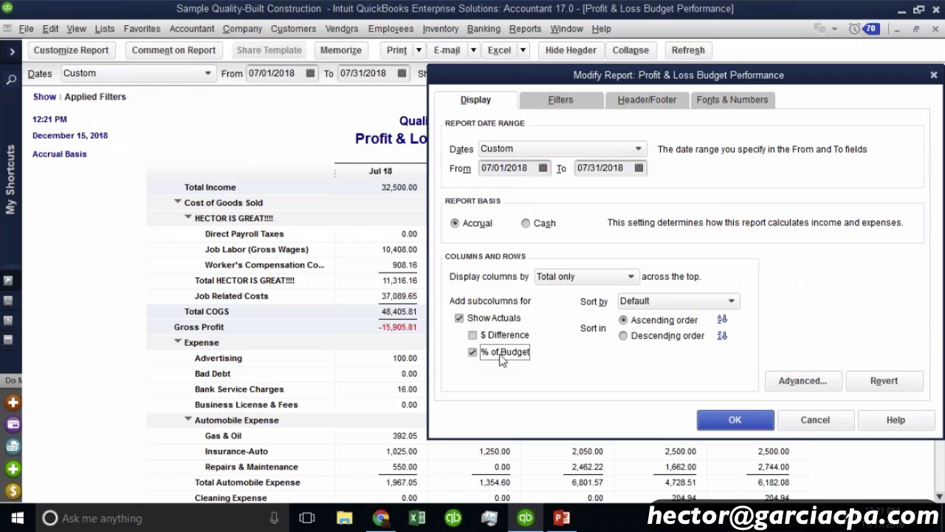
pyautogui.click(731, 423)
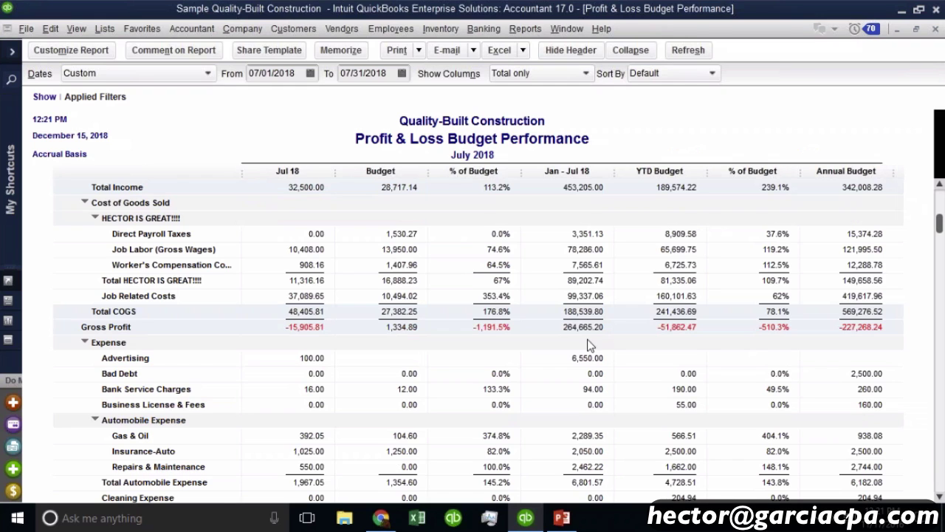
pyautogui.scroll(-3, 587, 344)
pyautogui.scroll(4, 472, 332)
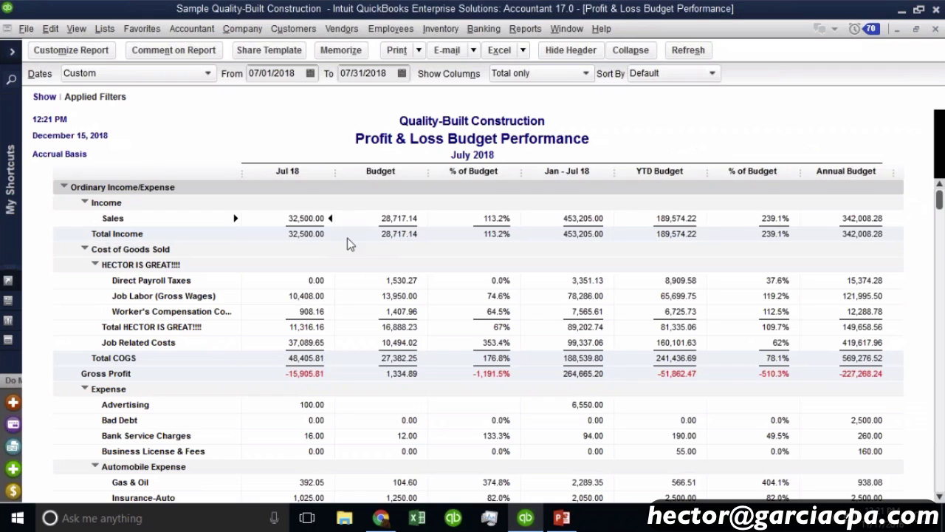
# Step: Filter the Budget Performance report's Account filter to Expense and other expense accounts
pyautogui.click(69, 59)
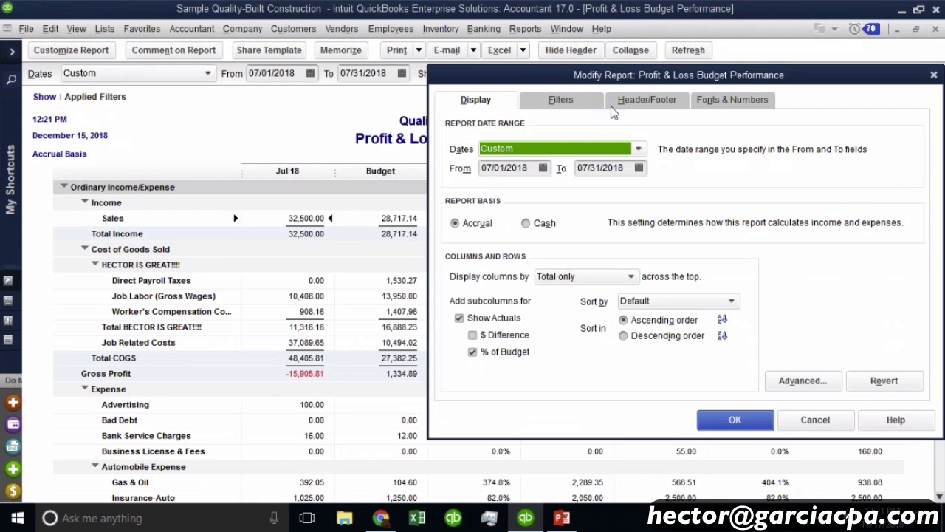
pyautogui.click(562, 101)
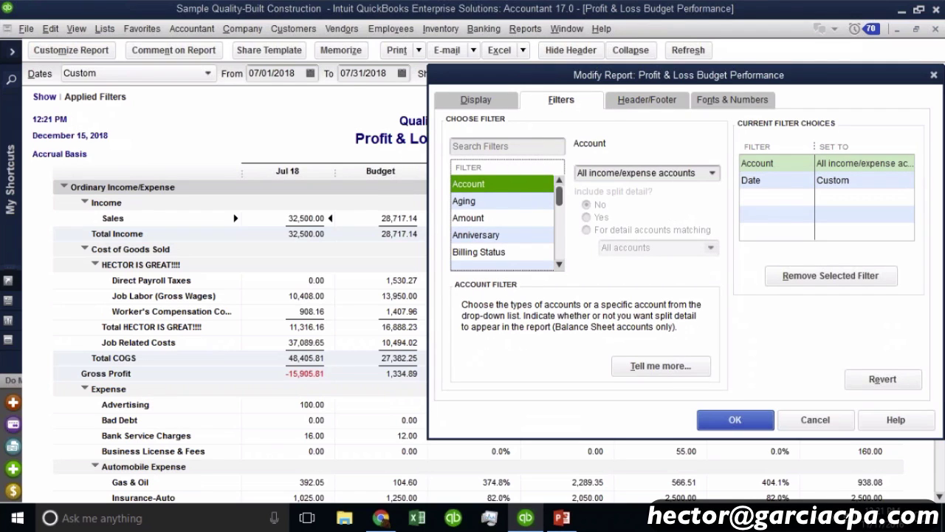
pyautogui.click(711, 174)
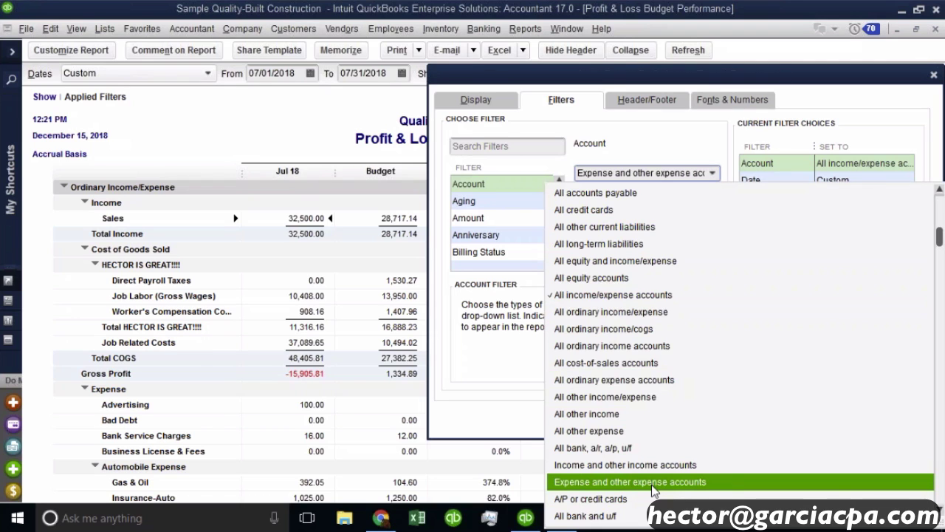
pyautogui.click(653, 487)
pyautogui.click(717, 477)
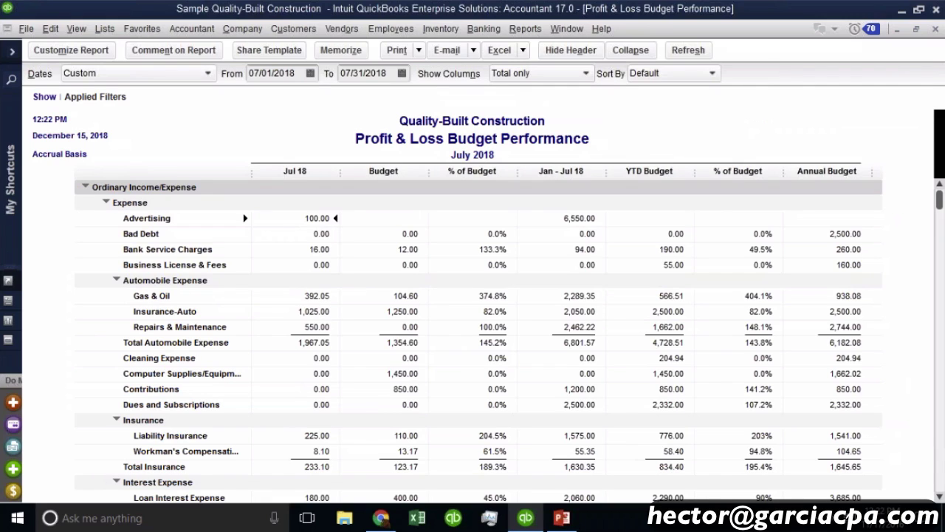
# Step: Preview the printed Budget Performance report, zoom in to read it, and leave without printing
pyautogui.click(396, 49)
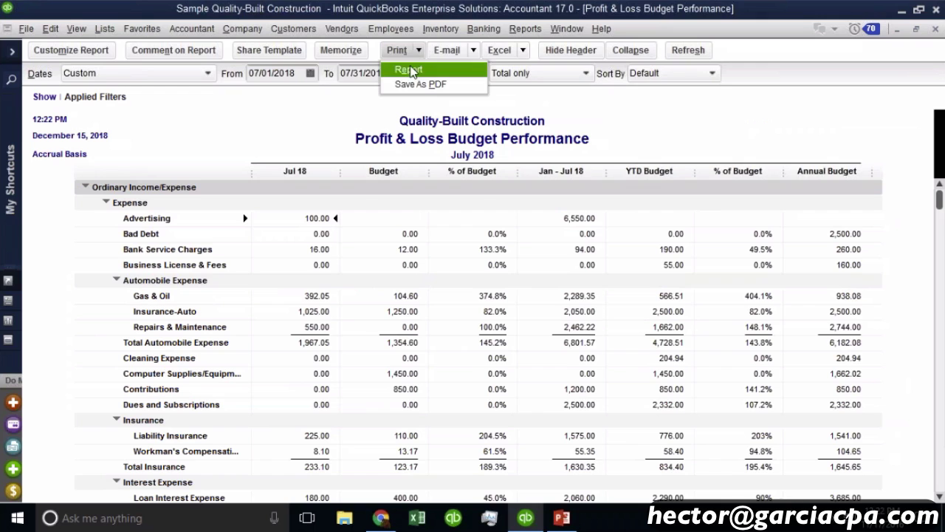
pyautogui.click(406, 69)
pyautogui.click(770, 215)
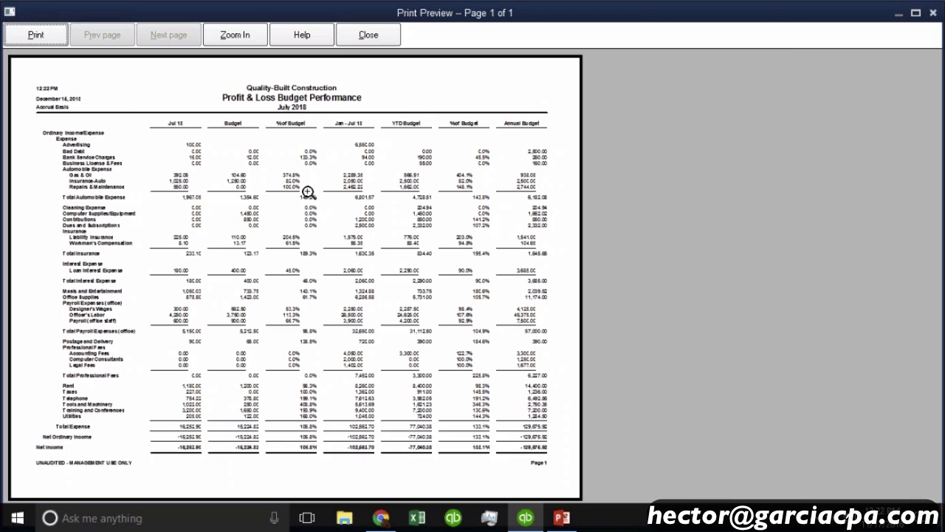
pyautogui.click(308, 191)
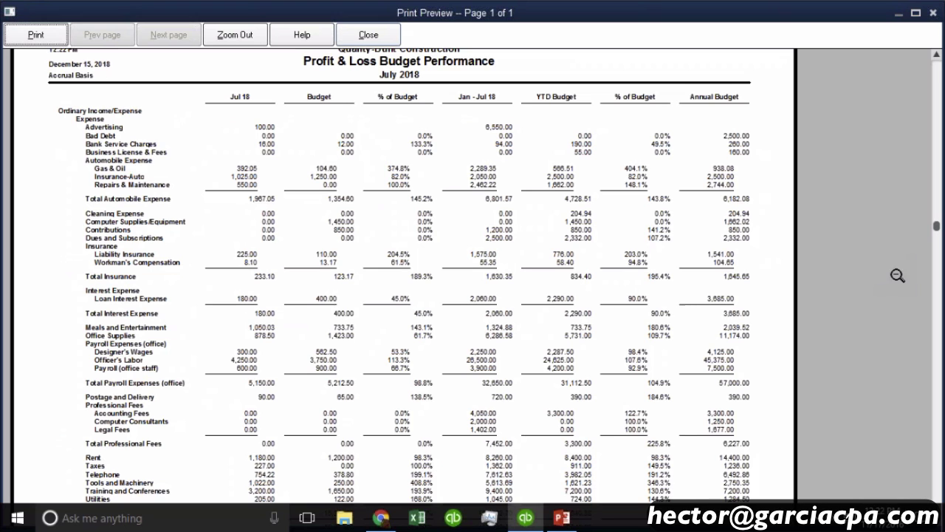
pyautogui.click(369, 35)
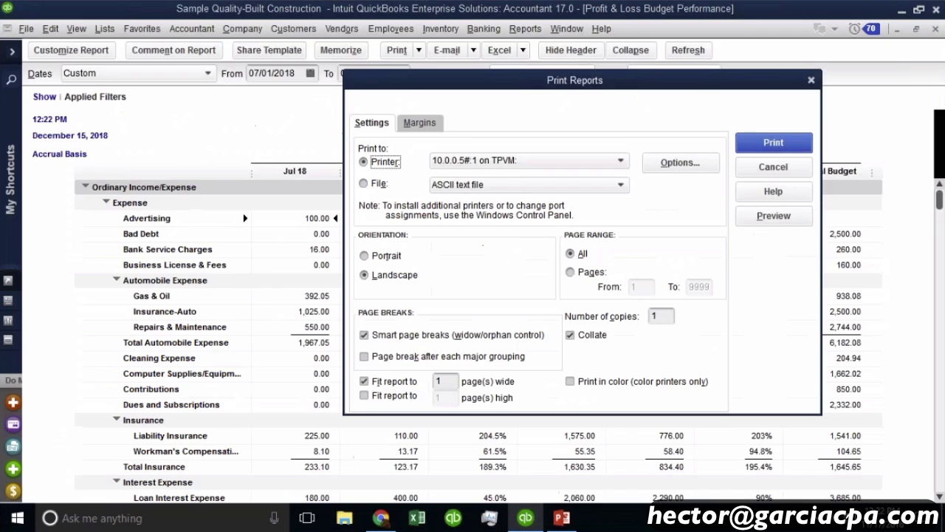
pyautogui.click(773, 167)
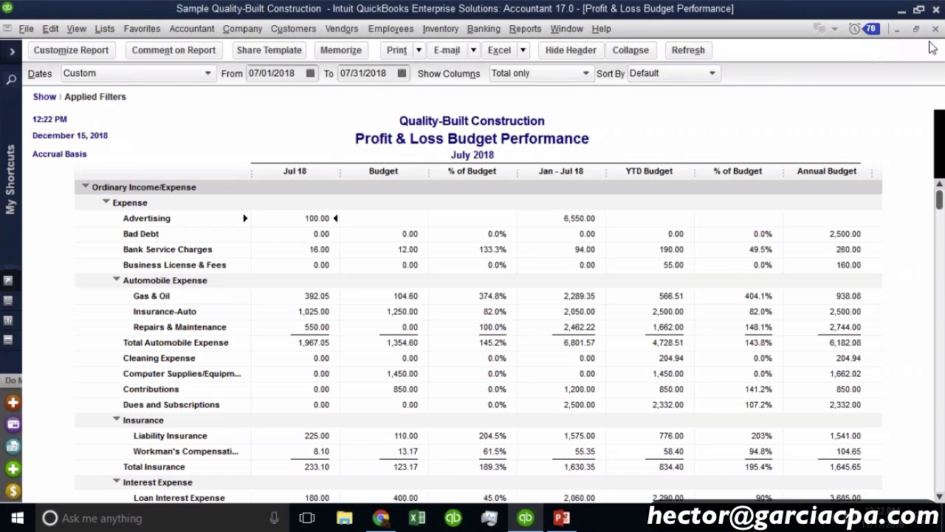
# Step: Close the report and switch to the PowerPoint presentation to review the Budgets and Forecast slides
pyautogui.click(935, 30)
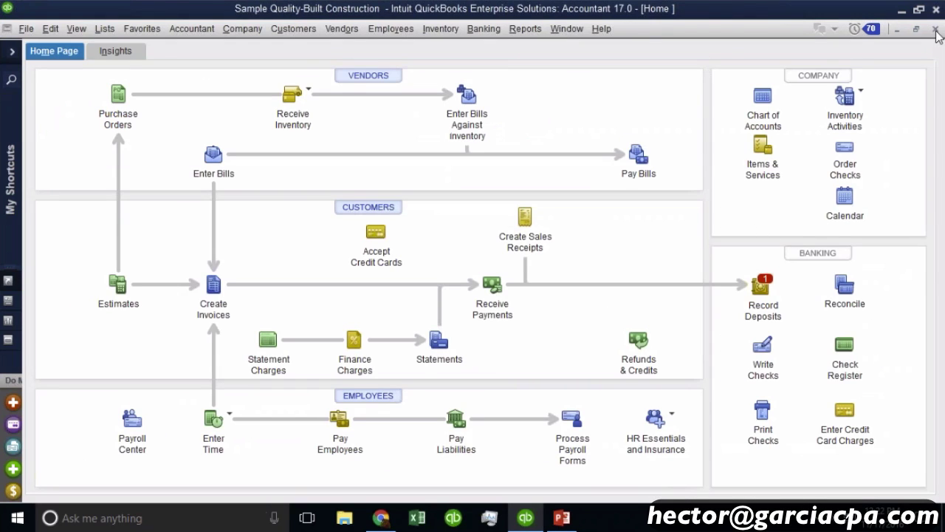
pyautogui.click(562, 519)
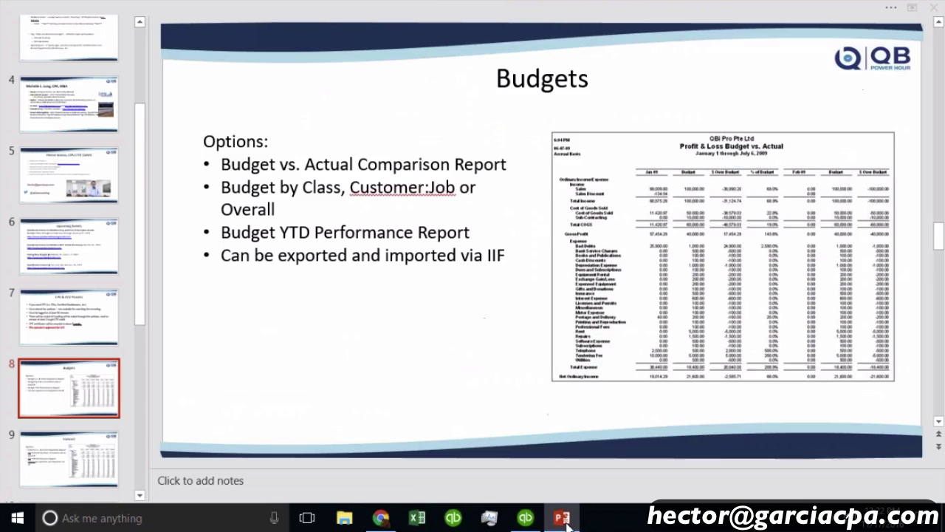
pyautogui.press('Down')
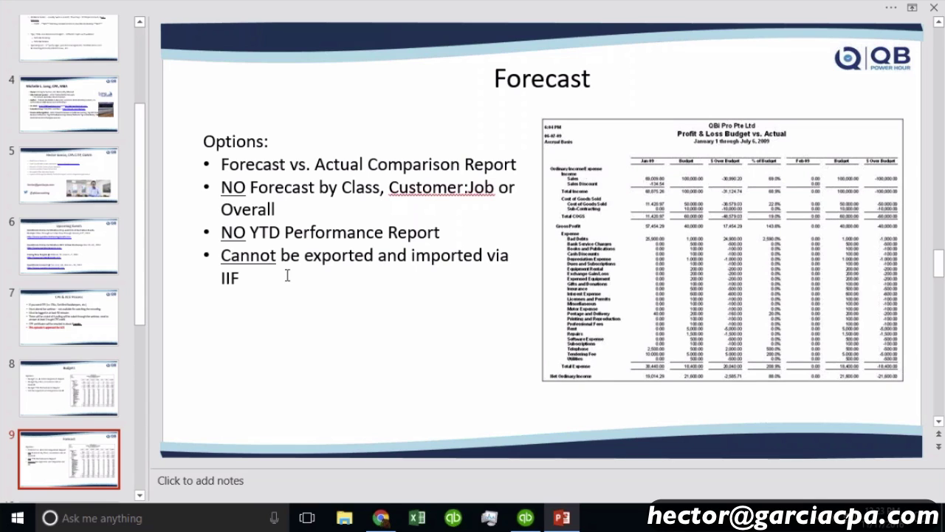
# Step: Switch back to QuickBooks and create a 2018 forecast with no additional criteria, based on the previous year's actual data
pyautogui.click(525, 522)
pyautogui.click(242, 28)
pyautogui.moveTo(318, 246)
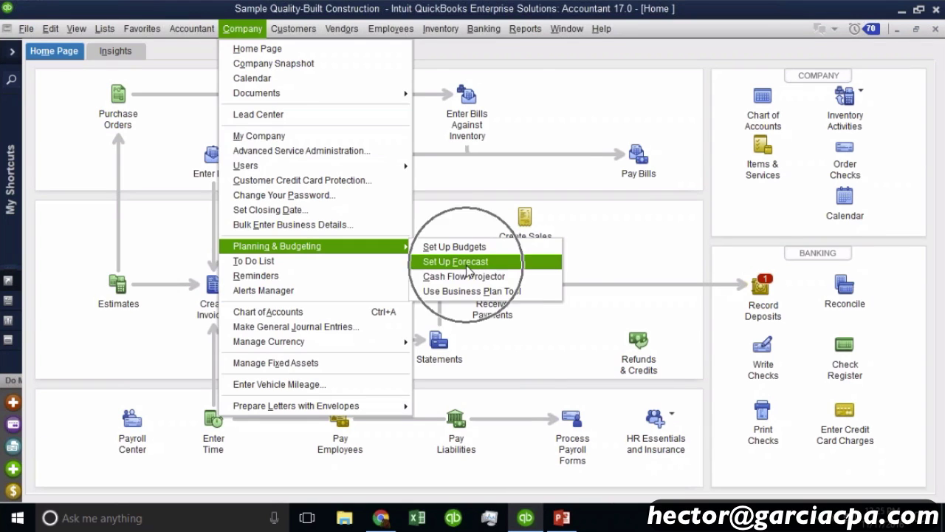
pyautogui.click(465, 263)
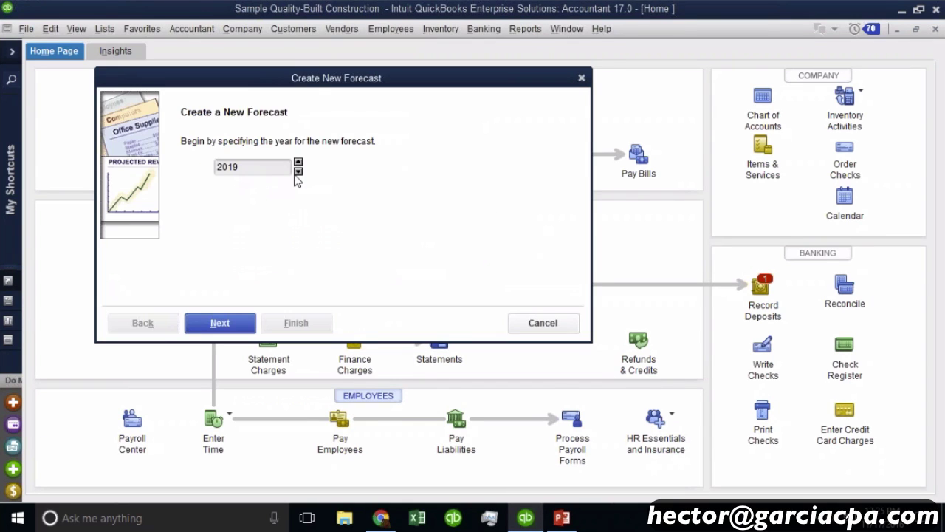
pyautogui.click(298, 172)
pyautogui.click(220, 322)
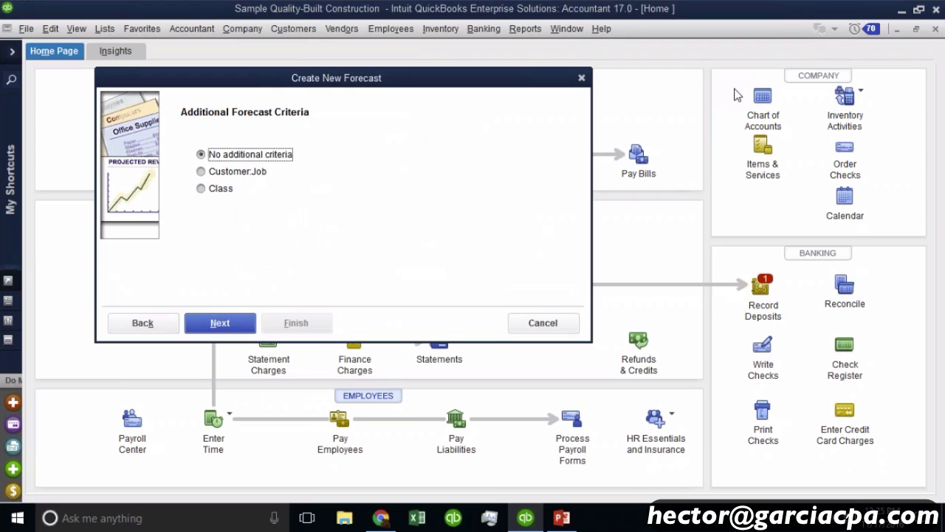
pyautogui.click(226, 325)
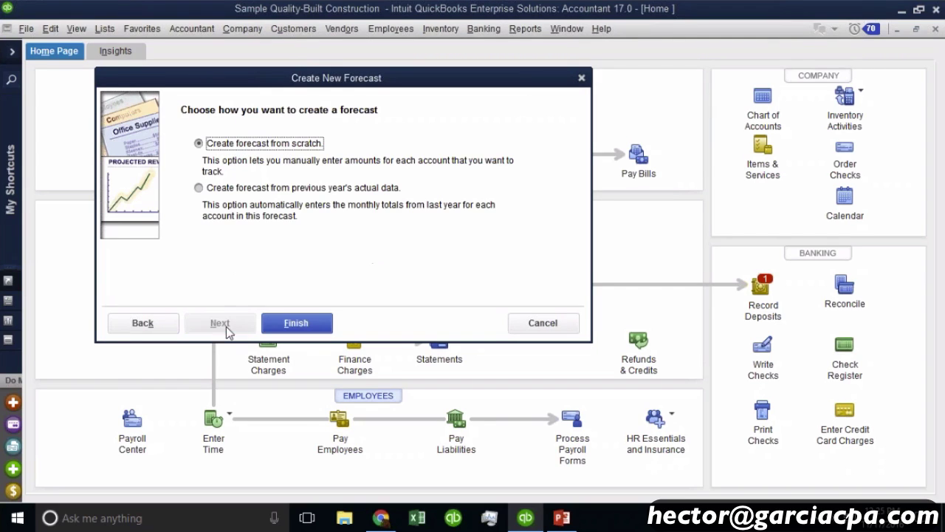
pyautogui.click(259, 192)
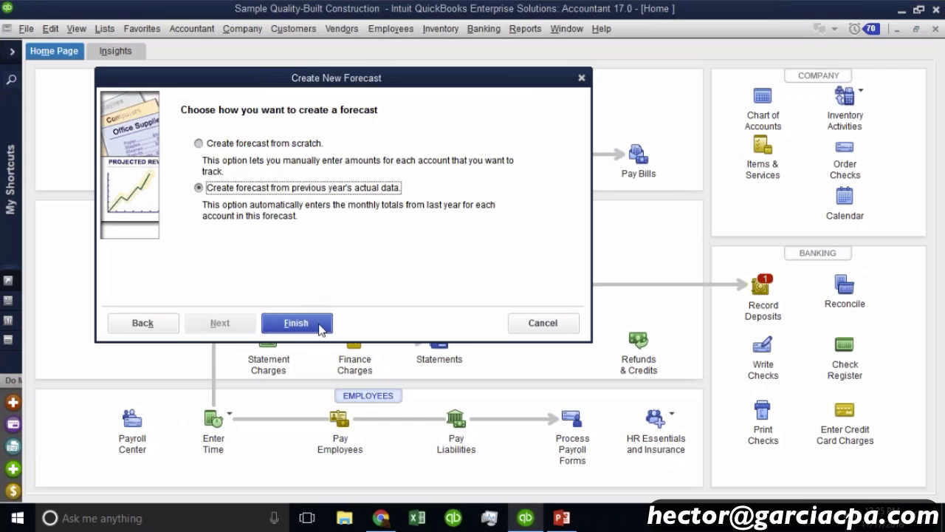
pyautogui.click(297, 324)
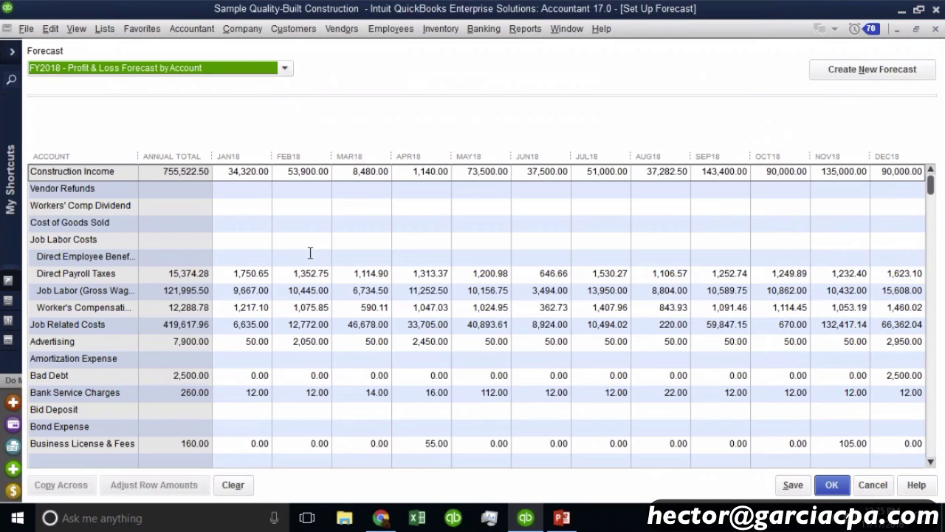
# Step: Set the JAN18 Construction Income forecast to 50000 and copy it across the remaining months
pyautogui.moveTo(242, 171); pyautogui.dragTo(225, 171)
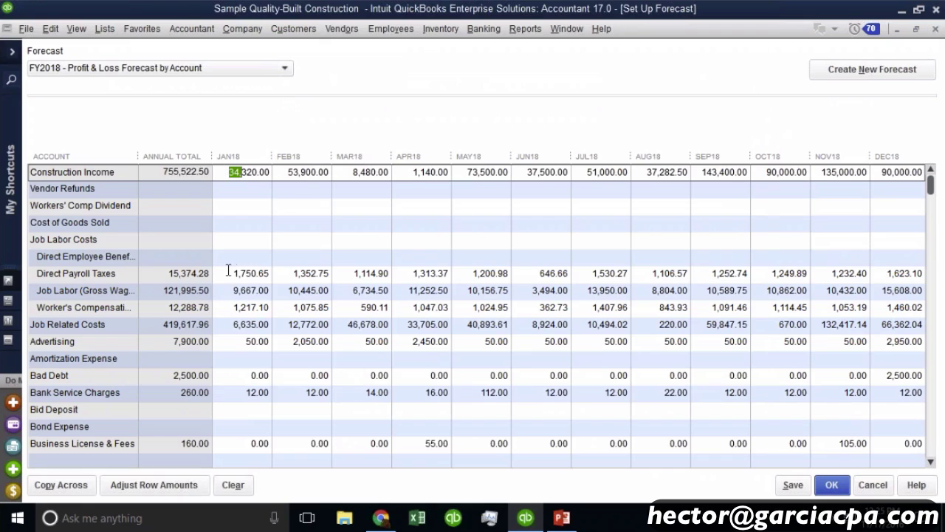
pyautogui.click(228, 270)
pyautogui.click(219, 171)
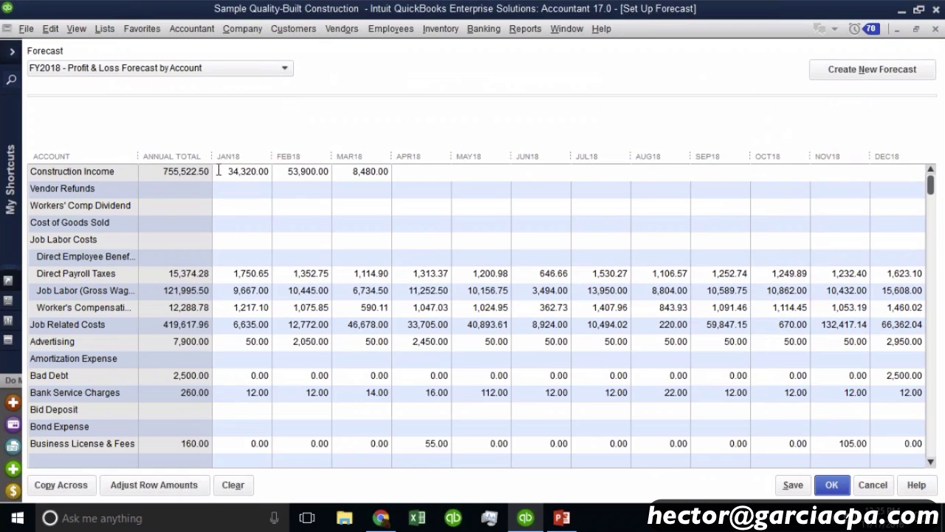
pyautogui.write('5000')
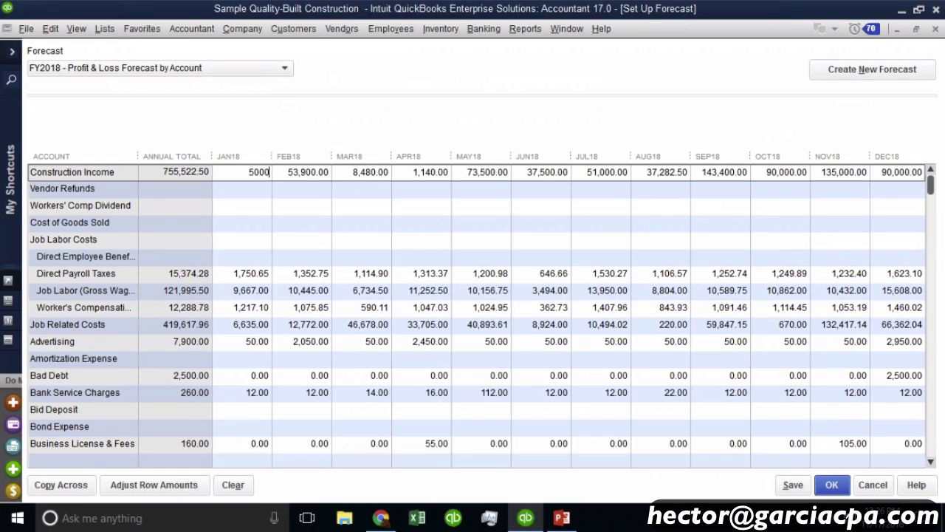
pyautogui.write('0')
pyautogui.doubleClick(228, 171)
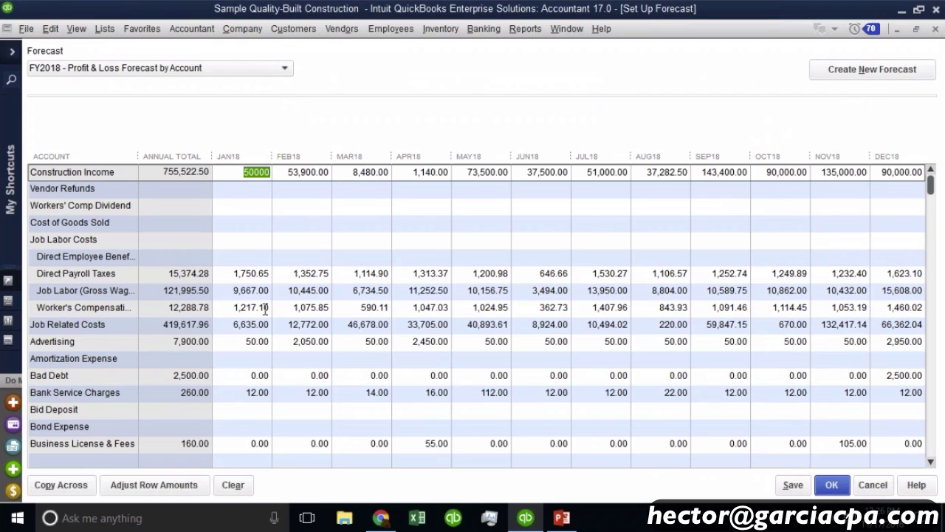
pyautogui.click(75, 487)
# Step: Increase the Construction Income row by 5% with compounding enabled, starting at the currently selected month, and save the forecast
pyautogui.click(157, 487)
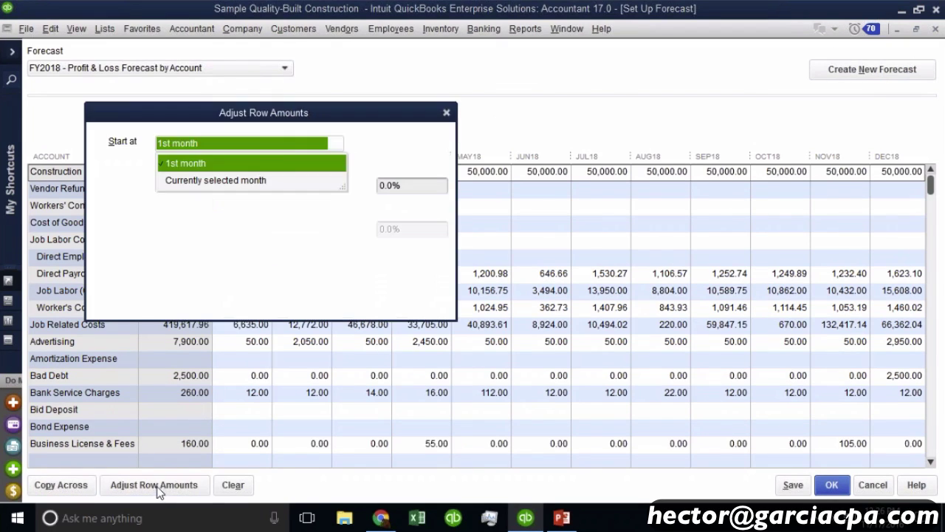
pyautogui.click(209, 177)
pyautogui.click(395, 184)
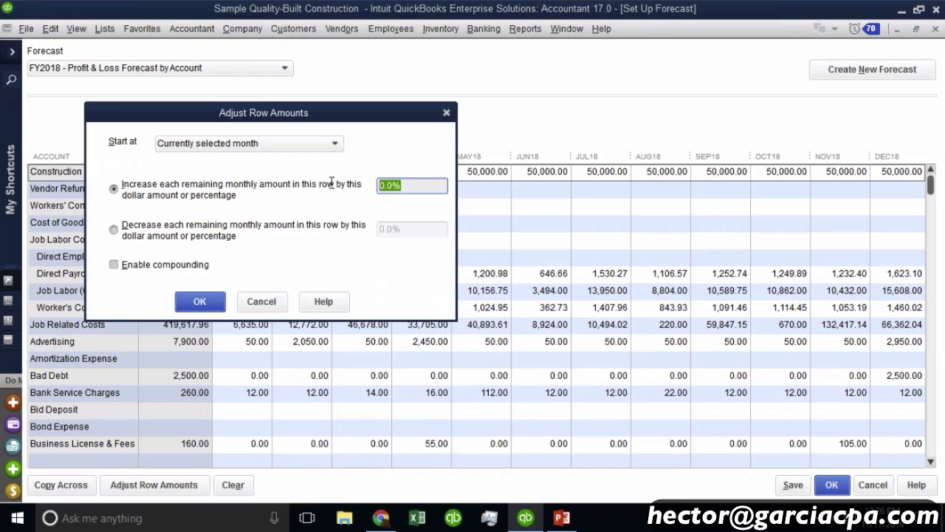
pyautogui.write('5%')
pyautogui.click(159, 267)
pyautogui.click(199, 303)
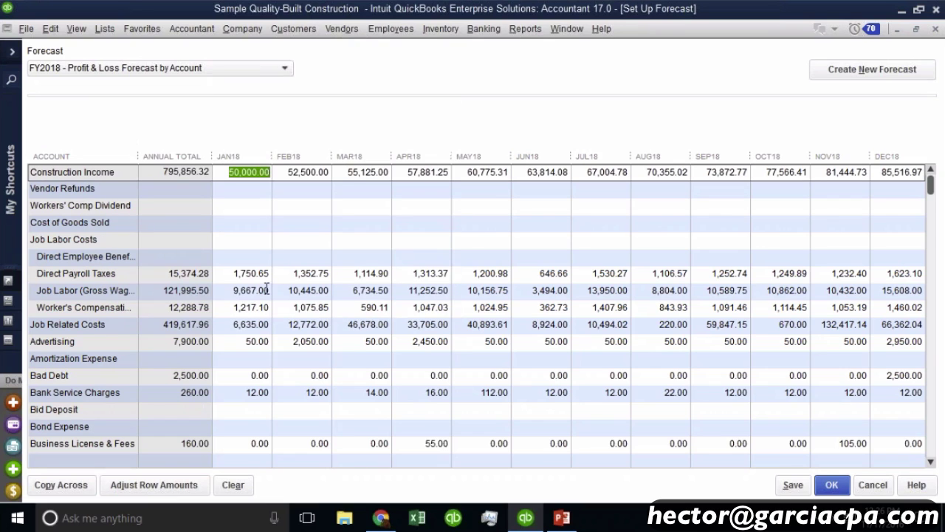
pyautogui.click(823, 480)
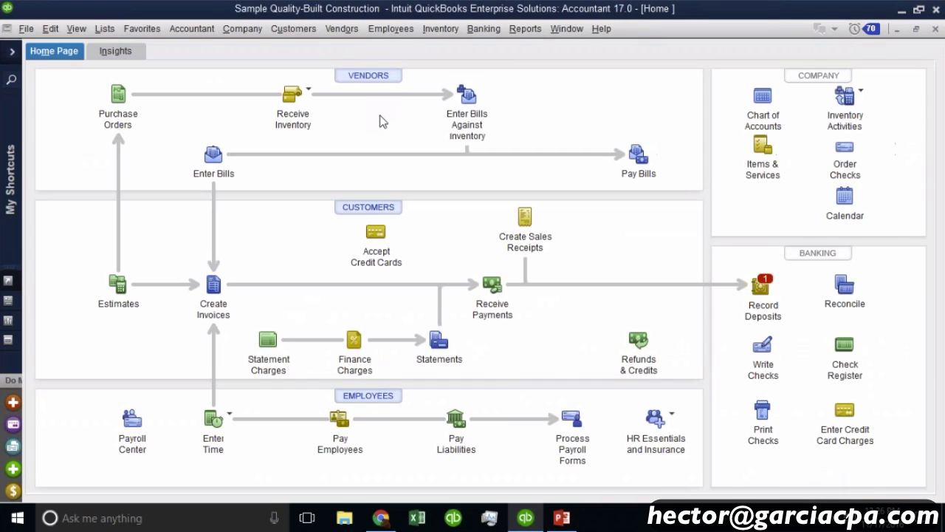
# Step: Run the Forecast vs. Actual report for the FY2018 Profit & Loss Forecast by Account with the Account by Month layout
pyautogui.click(536, 33)
pyautogui.moveTo(596, 345)
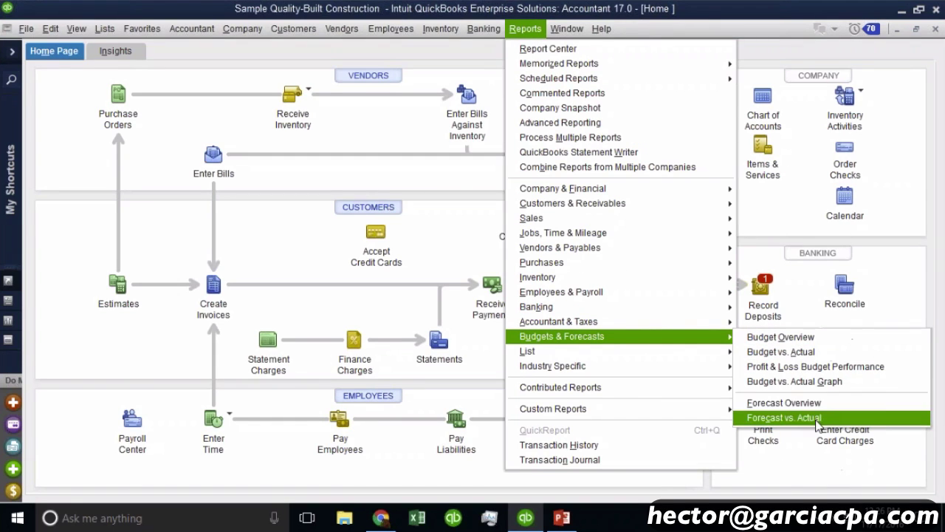
pyautogui.click(831, 367)
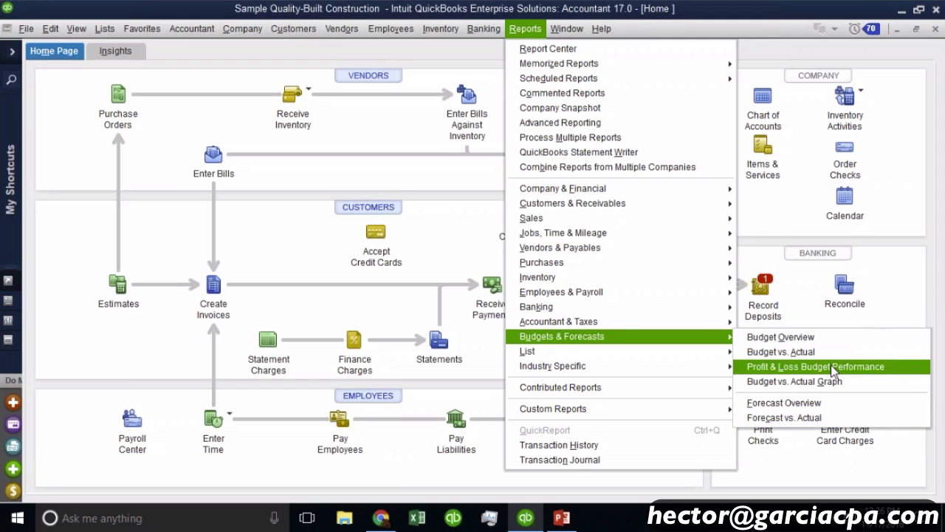
pyautogui.click(815, 417)
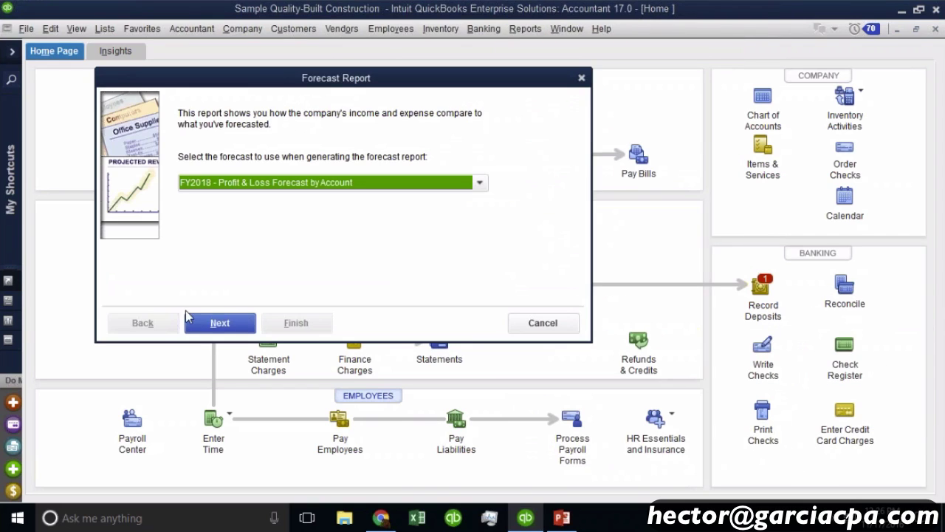
pyautogui.click(221, 325)
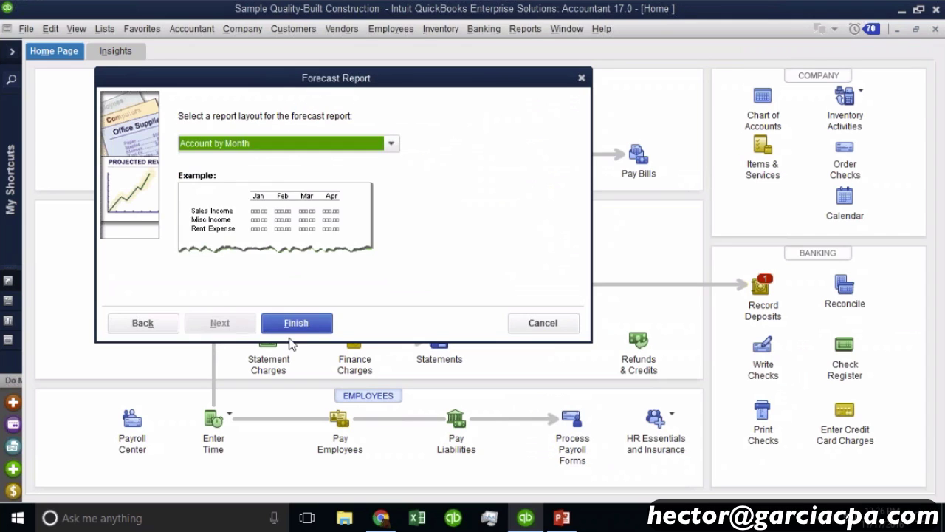
pyautogui.click(296, 325)
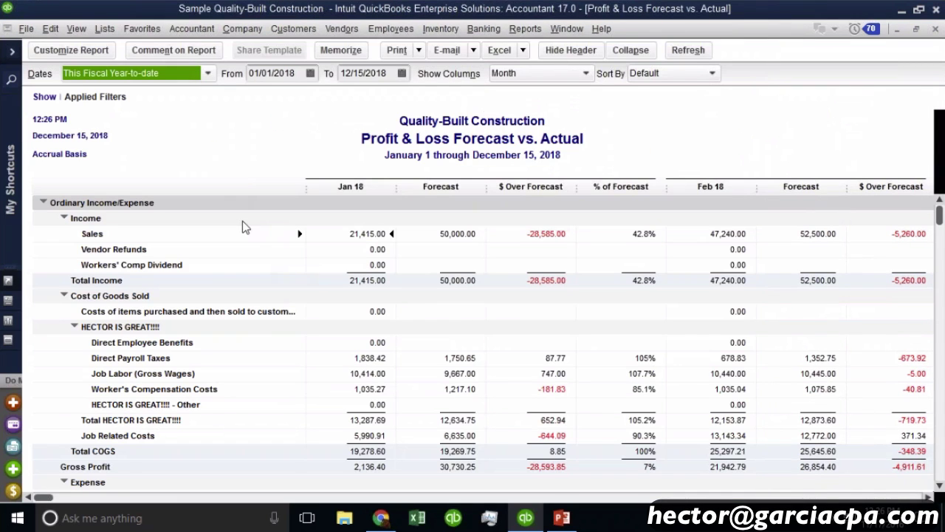
# Step: Check the Forecast vs. Actual report's display options without changing them, and show its columns by Quarter
pyautogui.click(71, 50)
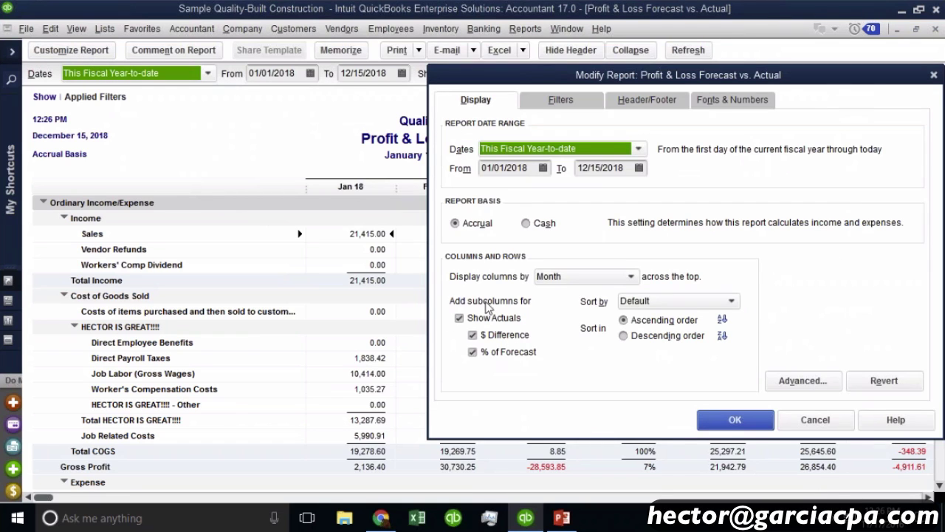
pyautogui.click(784, 420)
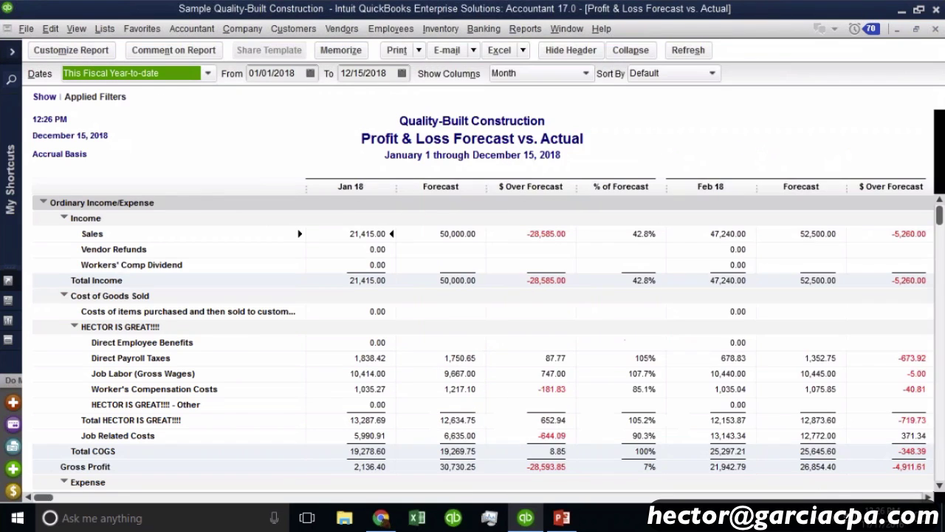
pyautogui.click(529, 74)
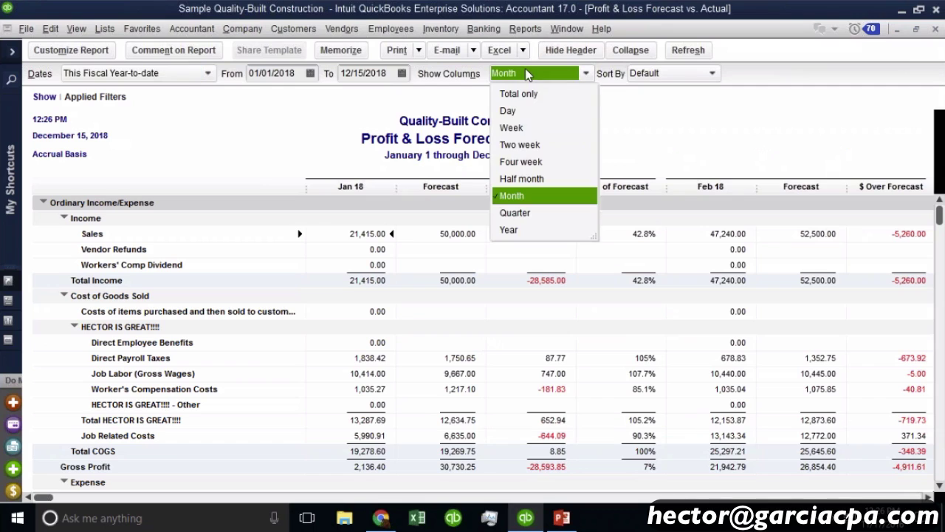
pyautogui.click(521, 214)
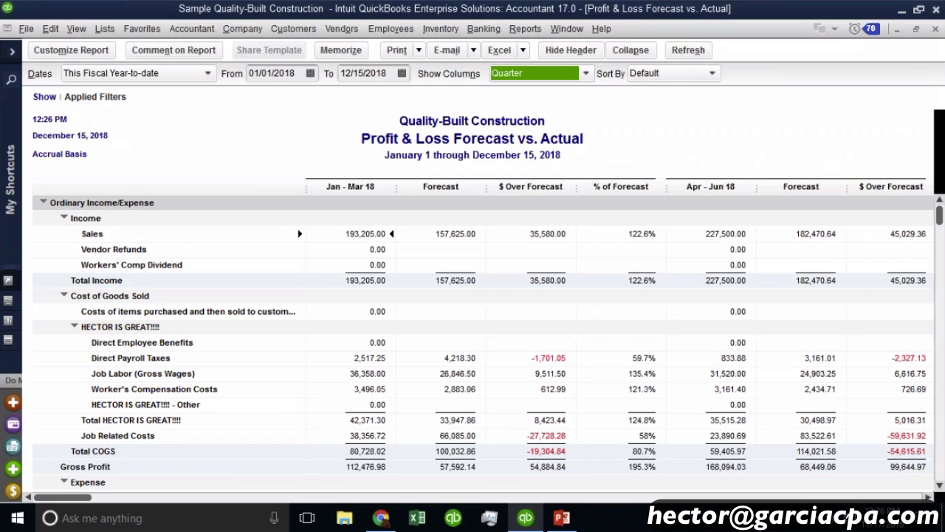
# Step: Run the Budget vs. Actual Graph from the budget and forecast reports
pyautogui.click(525, 28)
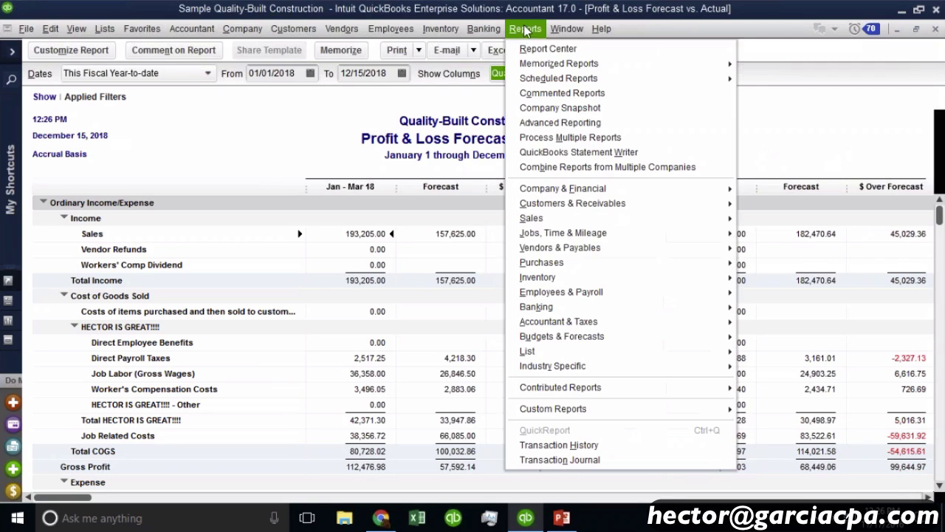
pyautogui.moveTo(604, 338)
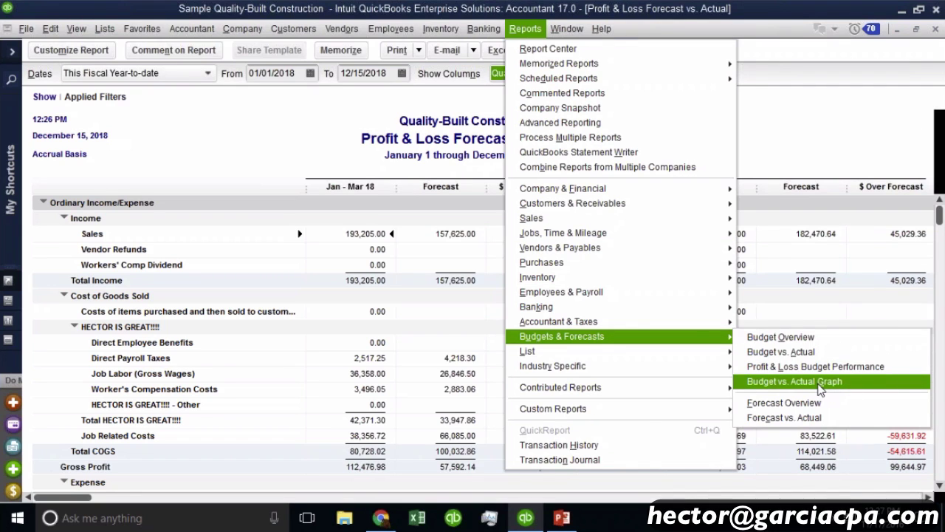
pyautogui.click(795, 381)
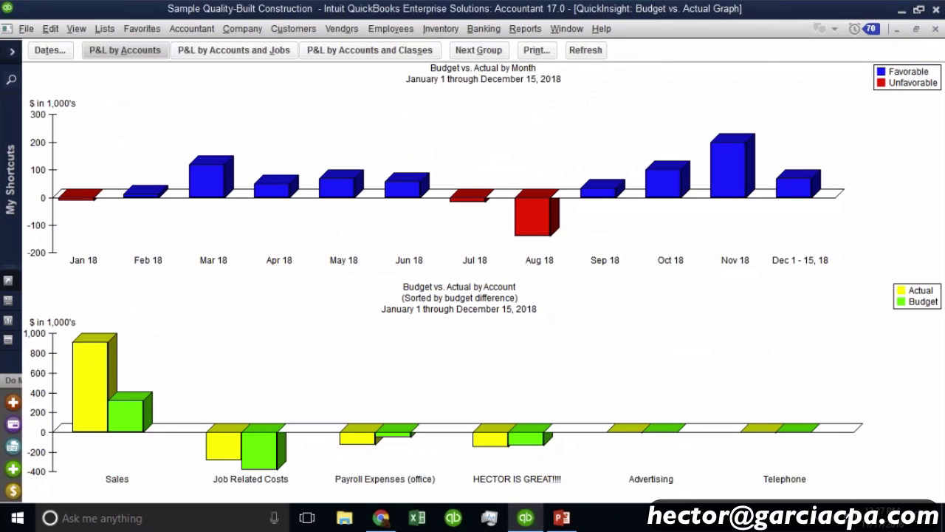
# Step: Page through the successive account groups in the Budget vs. Actual by Account chart and close the graph
pyautogui.click(478, 51)
pyautogui.click(478, 50)
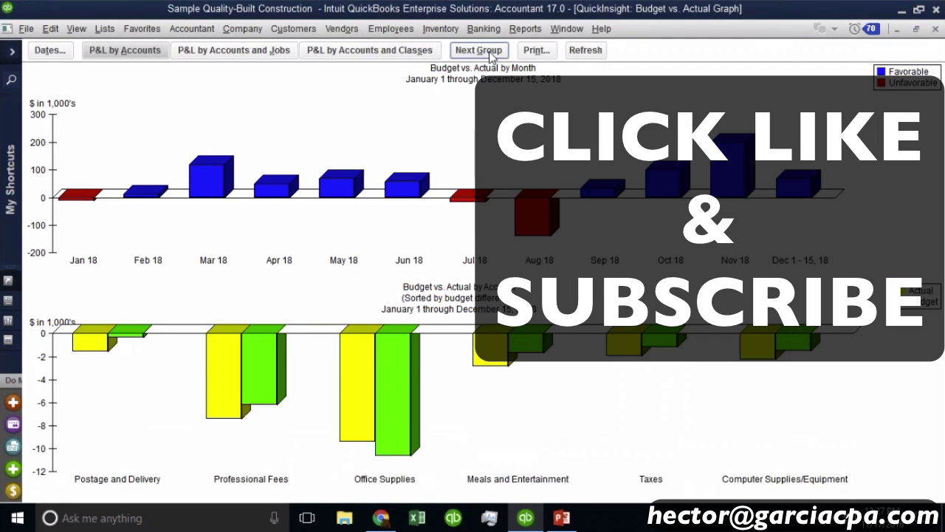
pyautogui.click(479, 51)
pyautogui.click(479, 50)
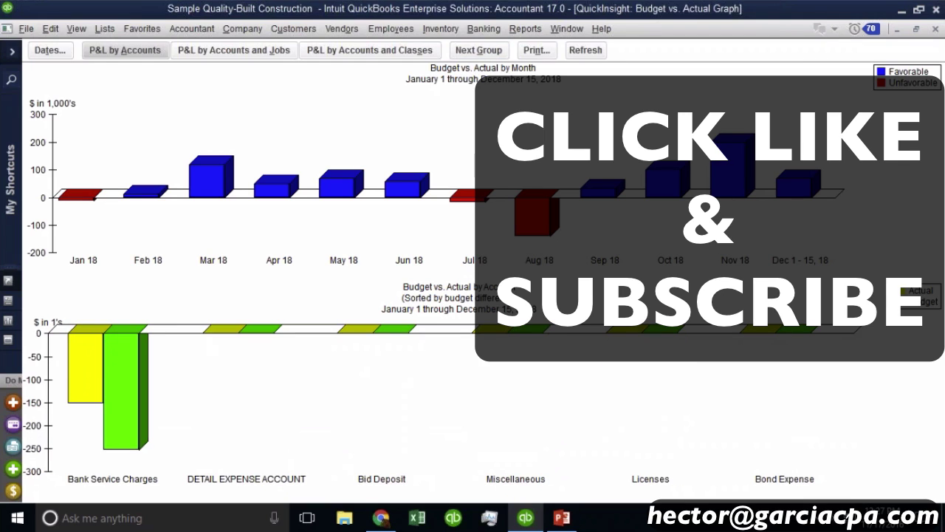
pyautogui.press('Escape')
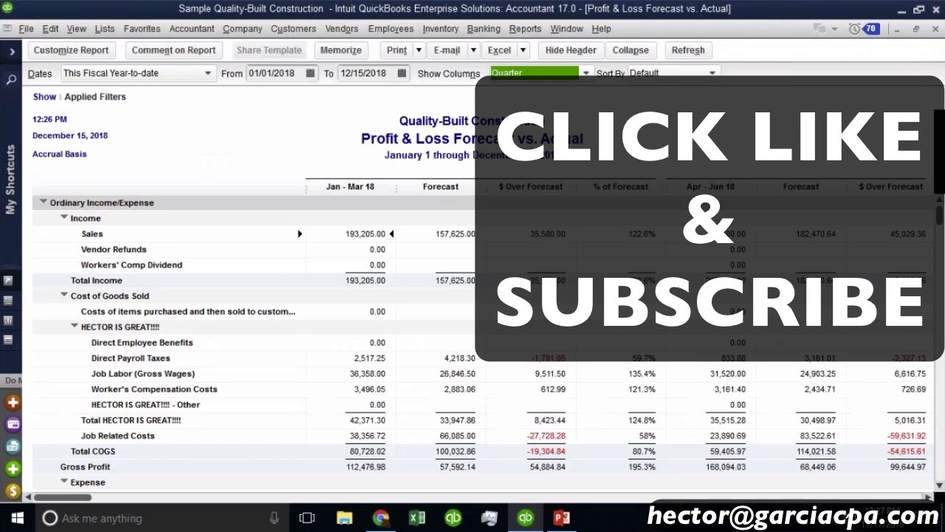